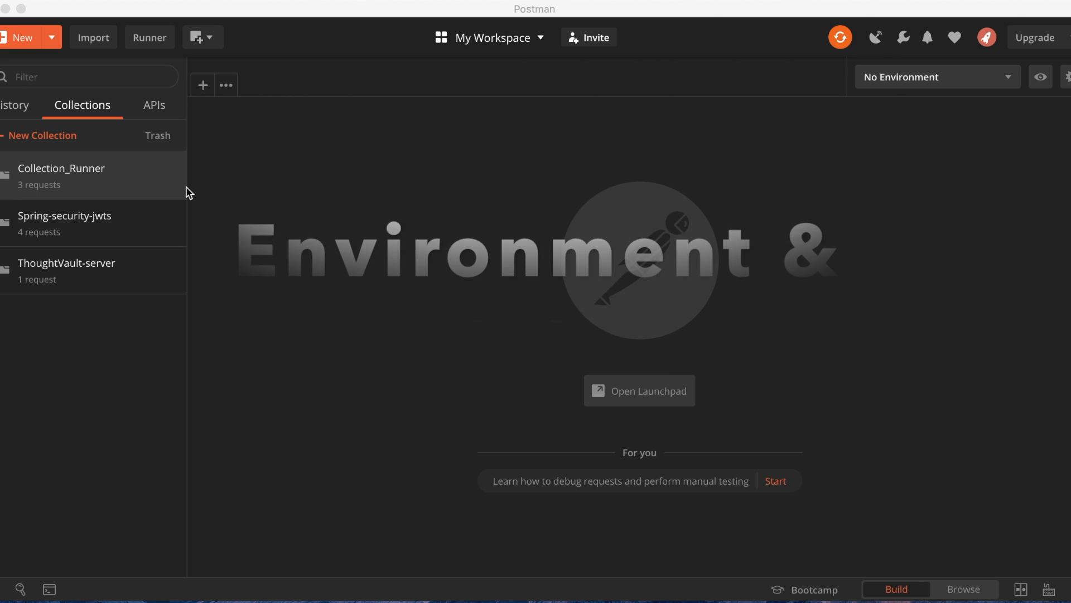
Send all three requests in the Collection_Runner collection, then close the Fetches all the posts request
left_click(31, 190)
left_click(70, 211)
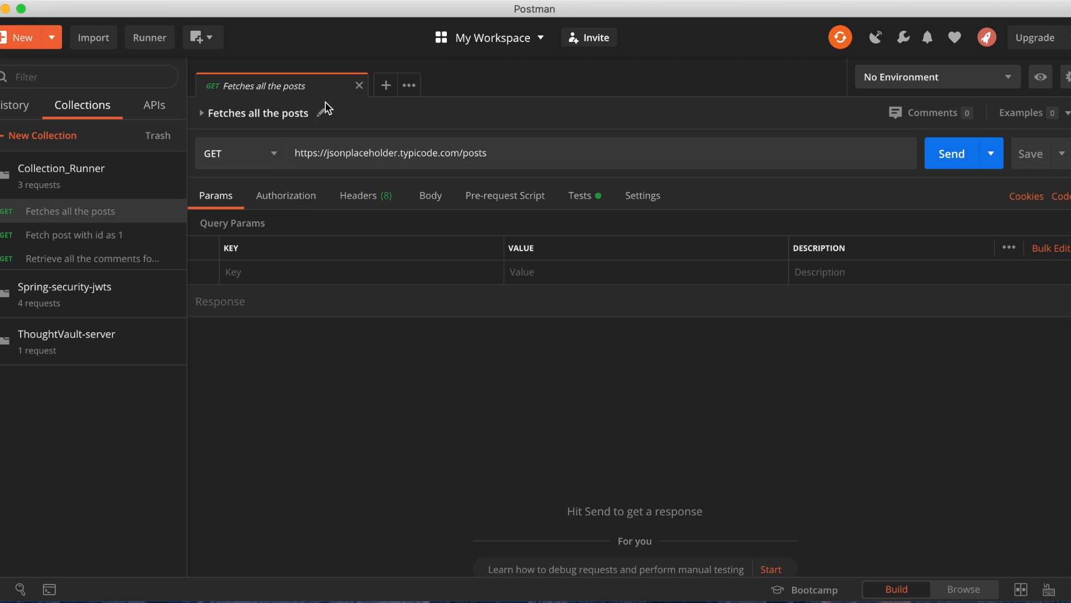
left_click(954, 159)
left_click(74, 234)
left_click(948, 155)
left_click(92, 258)
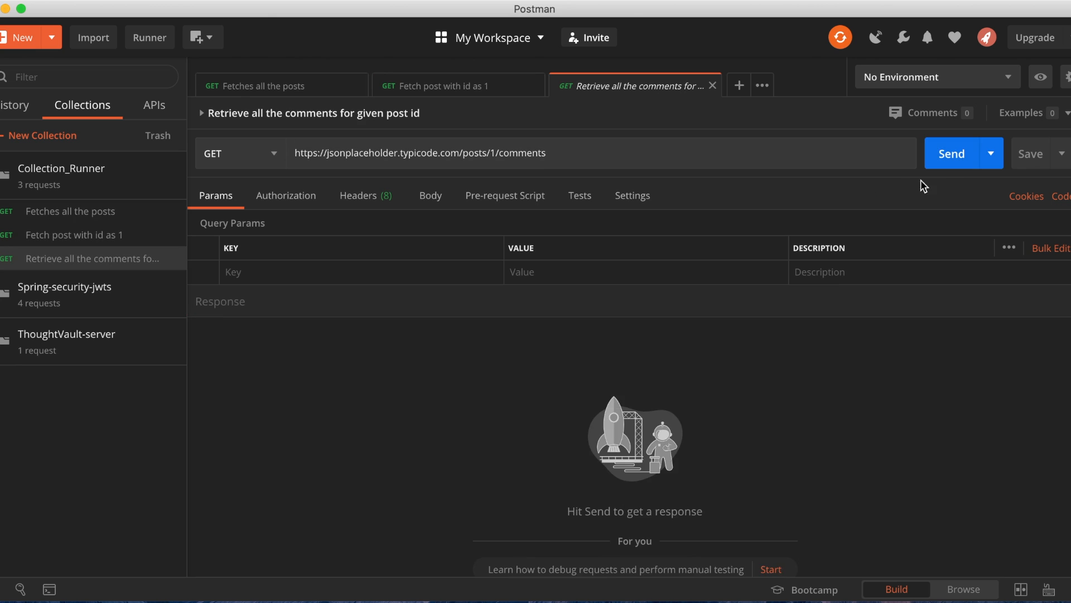
left_click(952, 155)
left_click(358, 87)
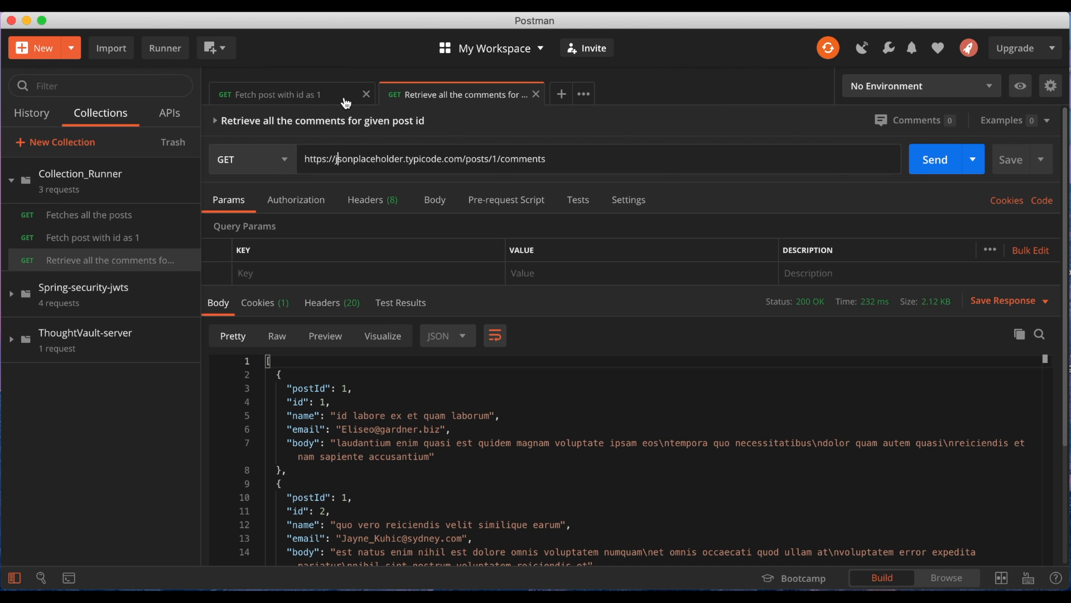
Compare the host part of the URL in the Fetch post with id as 1 request and the comments request
left_click(344, 99)
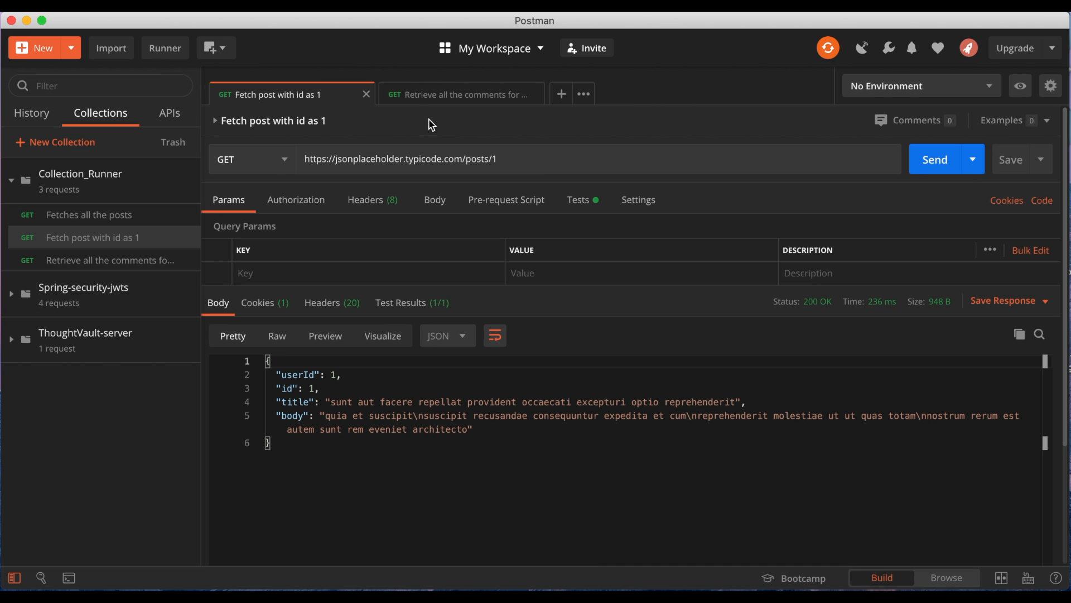
left_click(337, 161)
key("shift+Right")
key("shift+Right")
key("shift+Right")
key("shift+Right")
key("shift+Right")
key("shift+Right")
key("shift+Right")
key("shift+Right")
key("shift+Right")
key("shift+Right")
key("shift+Right")
key("shift+Right")
key("shift+Right")
key("shift+Right")
key("shift+Right")
key("shift+Right")
key("shift+Right")
key("shift+Right")
key("shift+Right")
key("shift+Right")
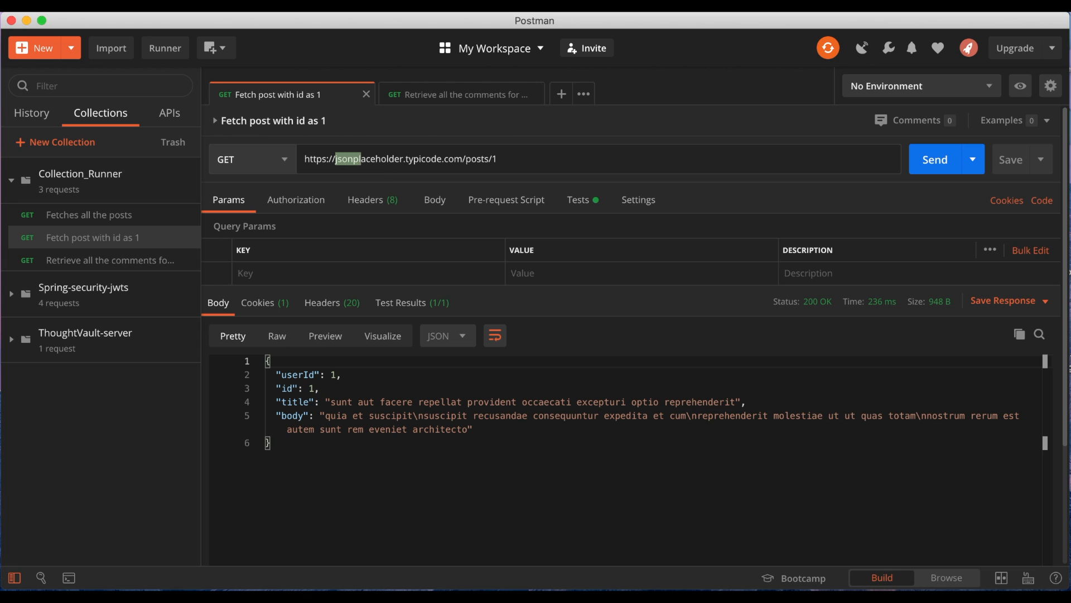
key("shift+Right")
key("shift+Right")
key("shift+Right")
key("shift+Right")
key("shift+Right")
key("shift+Right")
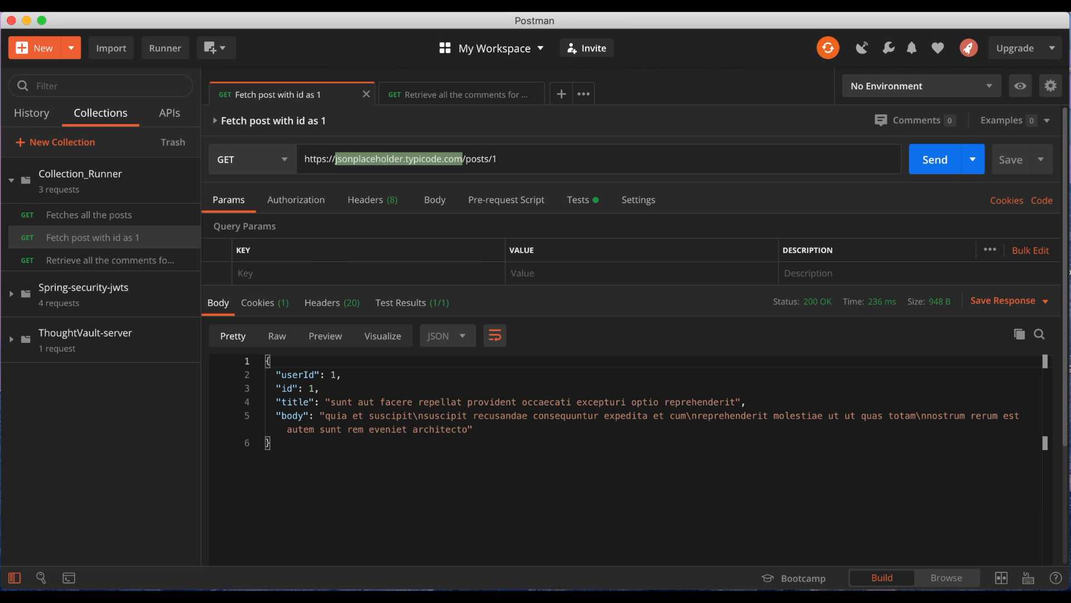
left_click(432, 96)
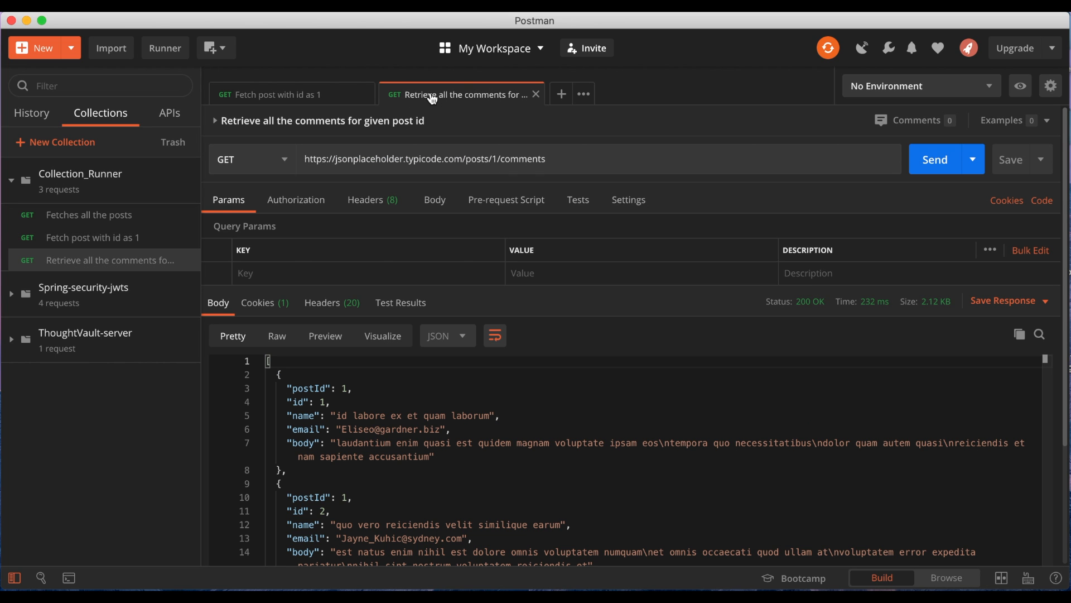
left_click_drag(339, 161, 463, 165)
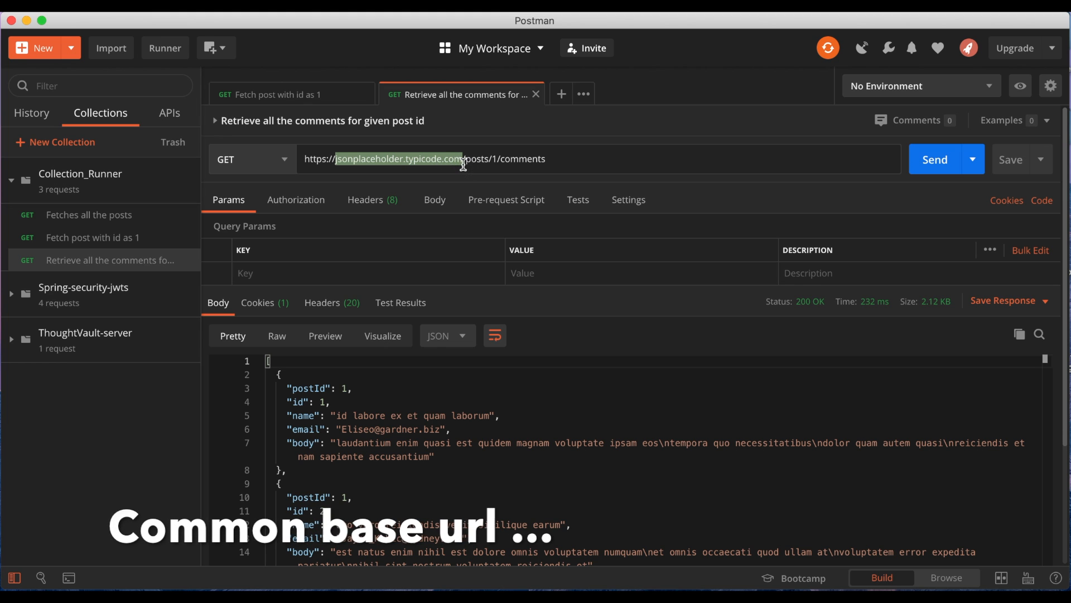
Replace the host in the Fetch post with id as 1 request's URL with the variable {{base_url}}
left_click(352, 98)
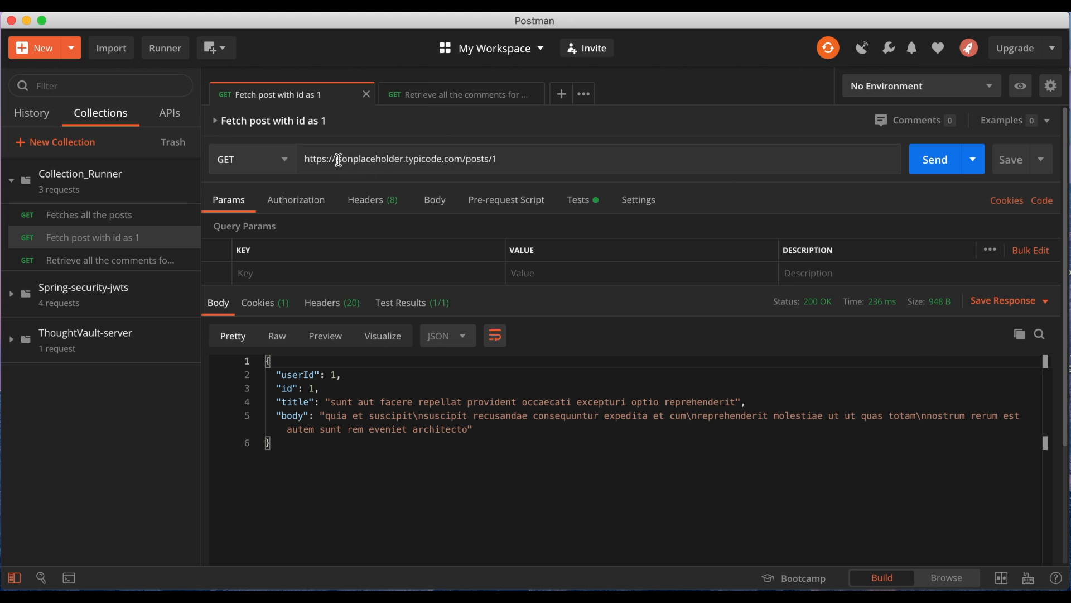
left_click_drag(338, 160, 463, 162)
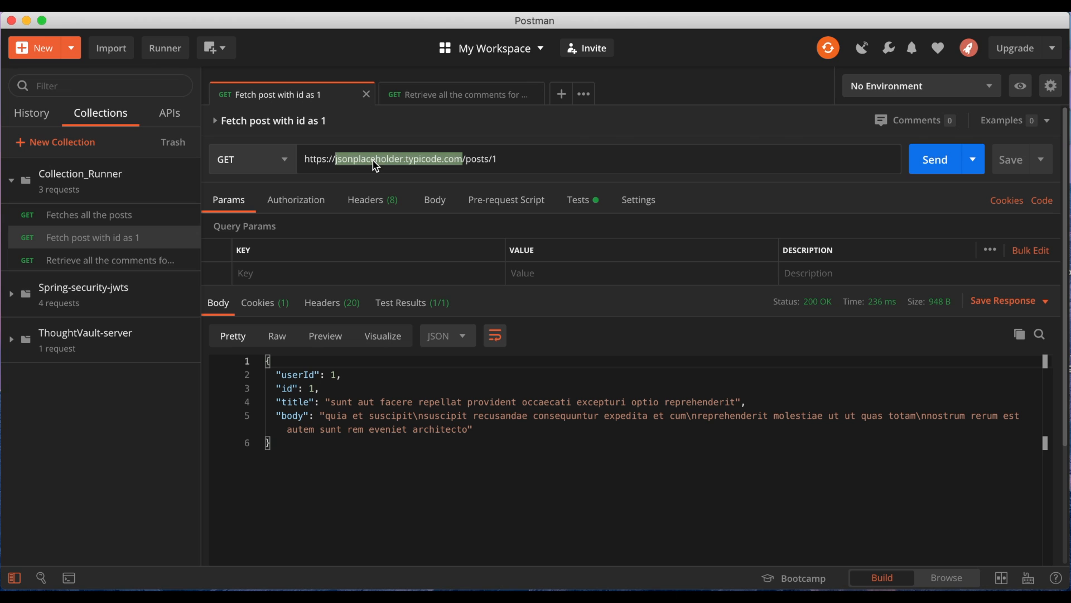
key("BackSpace")
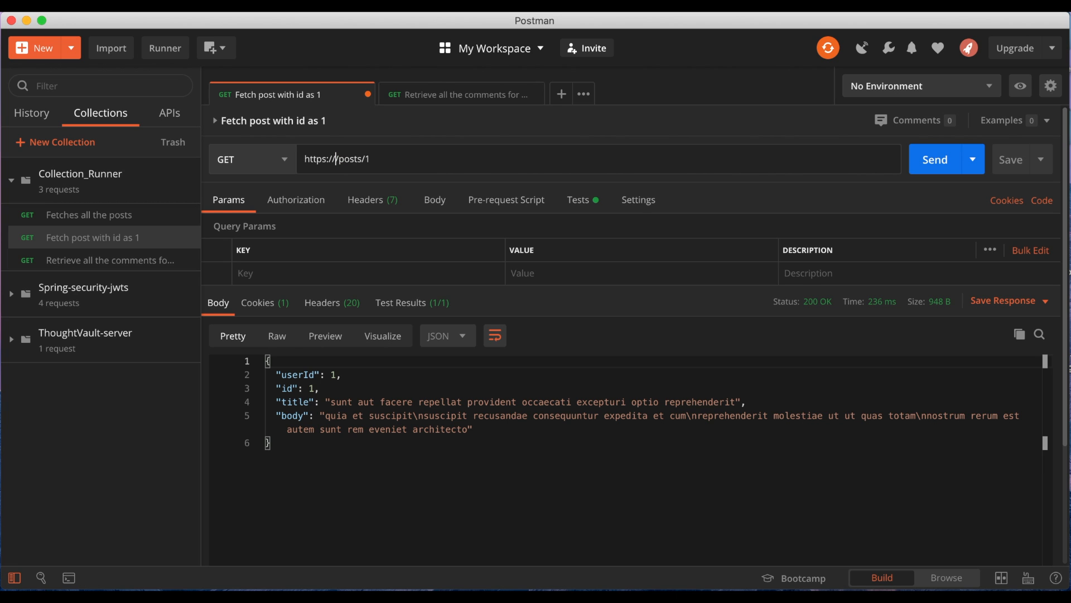
type("{{base_url}}")
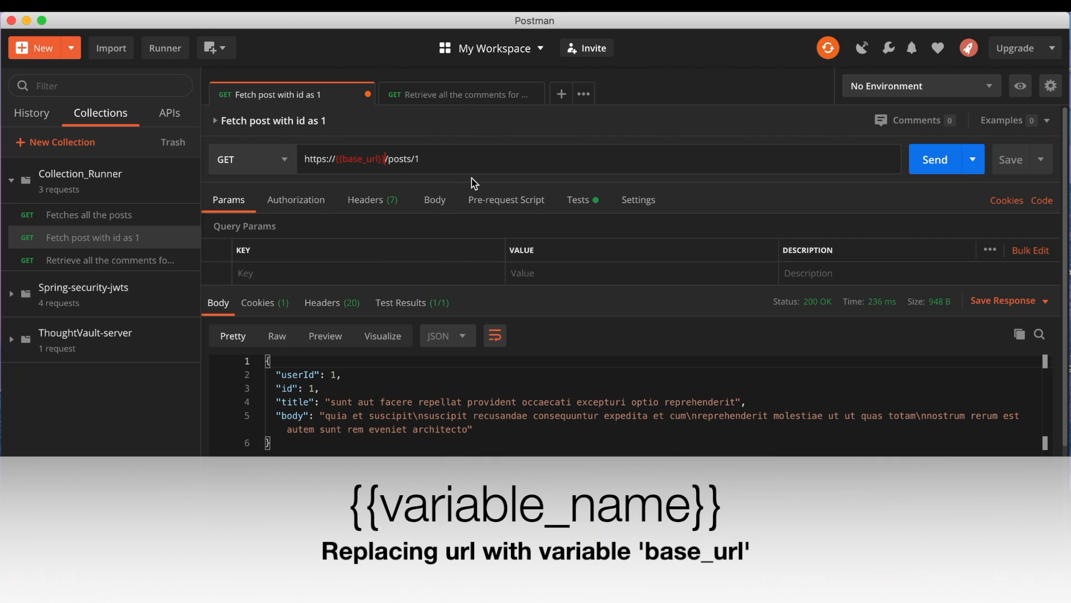
Copy the host from the comments request's URL and replace it there with {{base_url}}
left_click(458, 94)
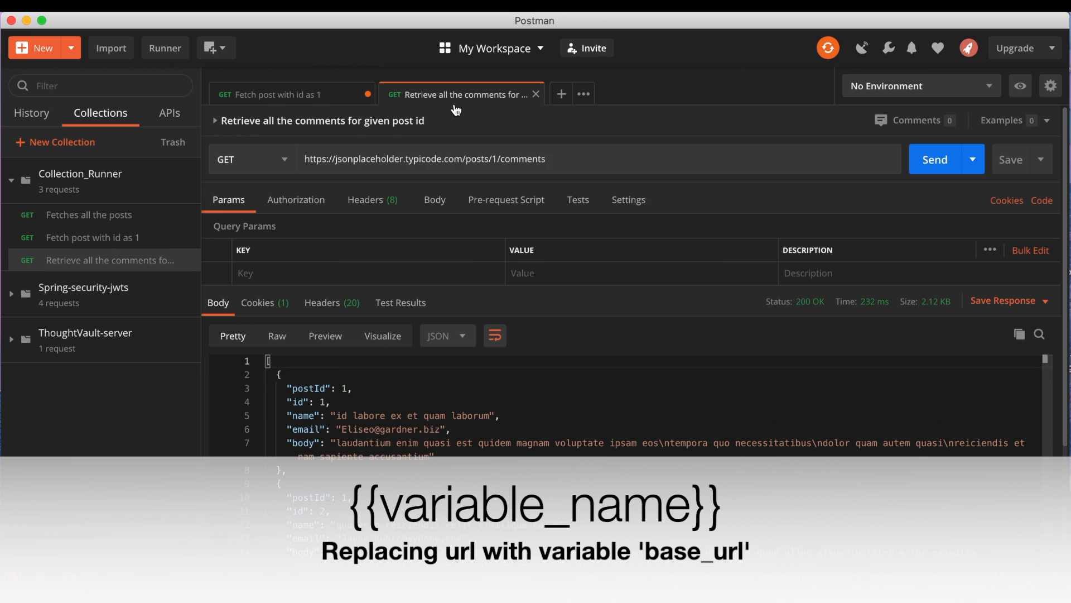
double_click(336, 162)
key("super+c")
key("BackSpace")
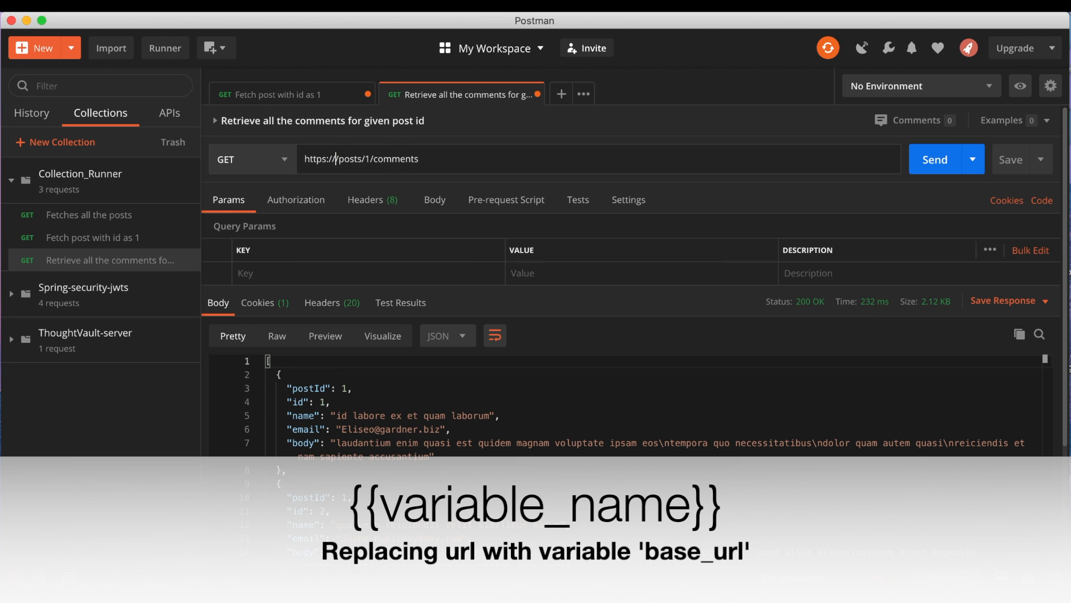
type("{{base")
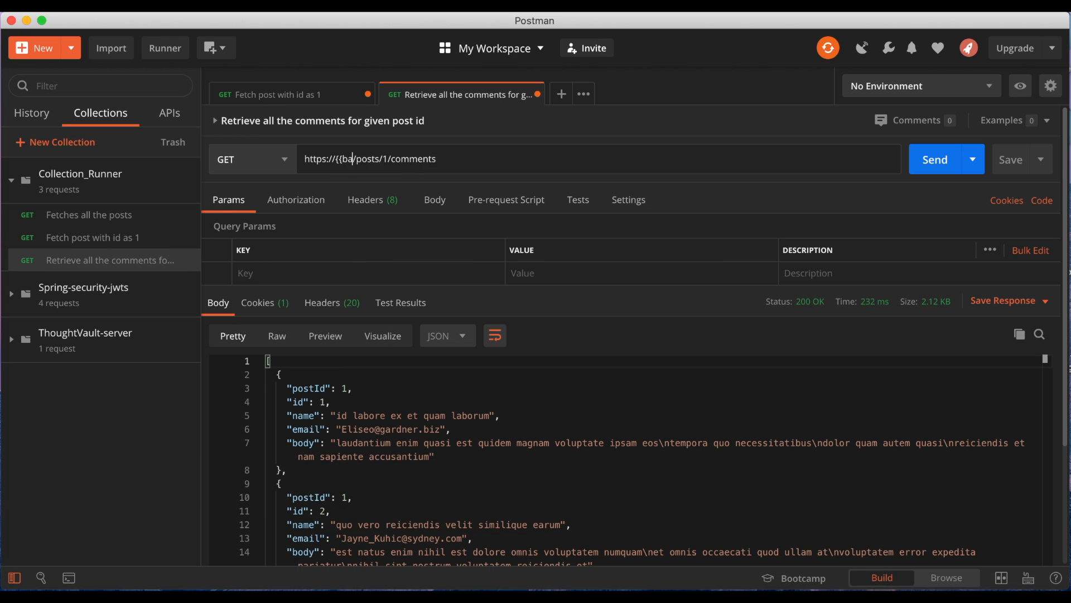
type("_url")
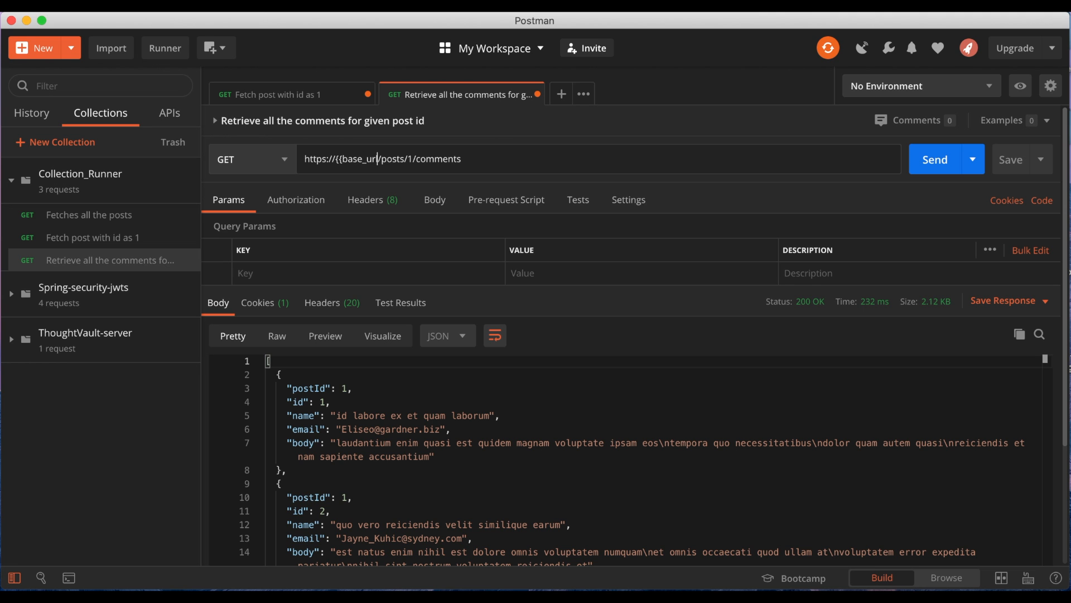
type("}}")
Inspect the base_url variable in both edited requests and send each of them, ending on the Fetch post with id as 1 request
mouse_move(369, 160)
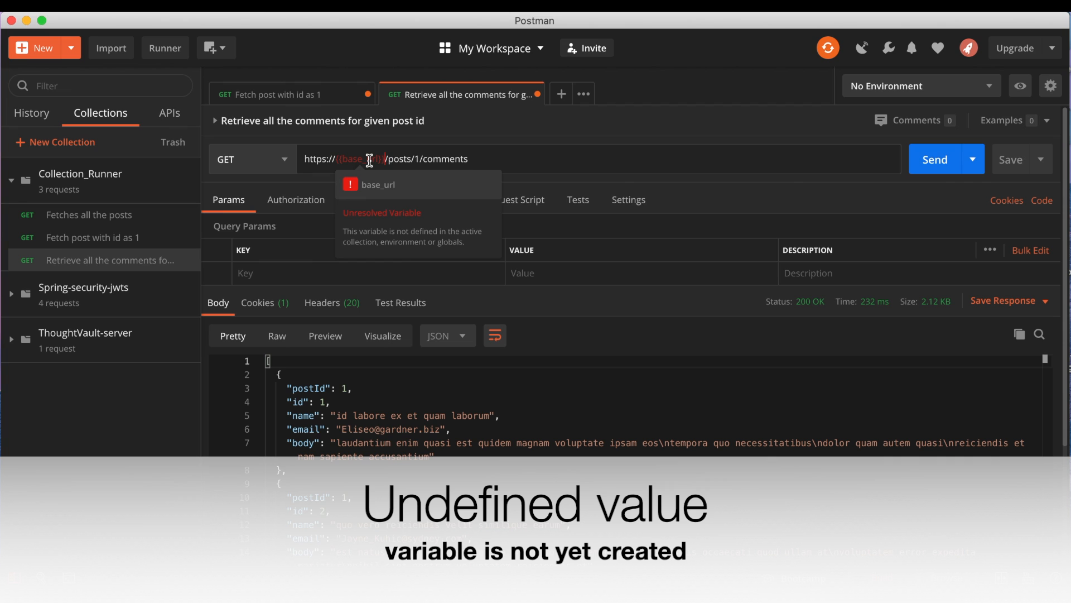
left_click(333, 101)
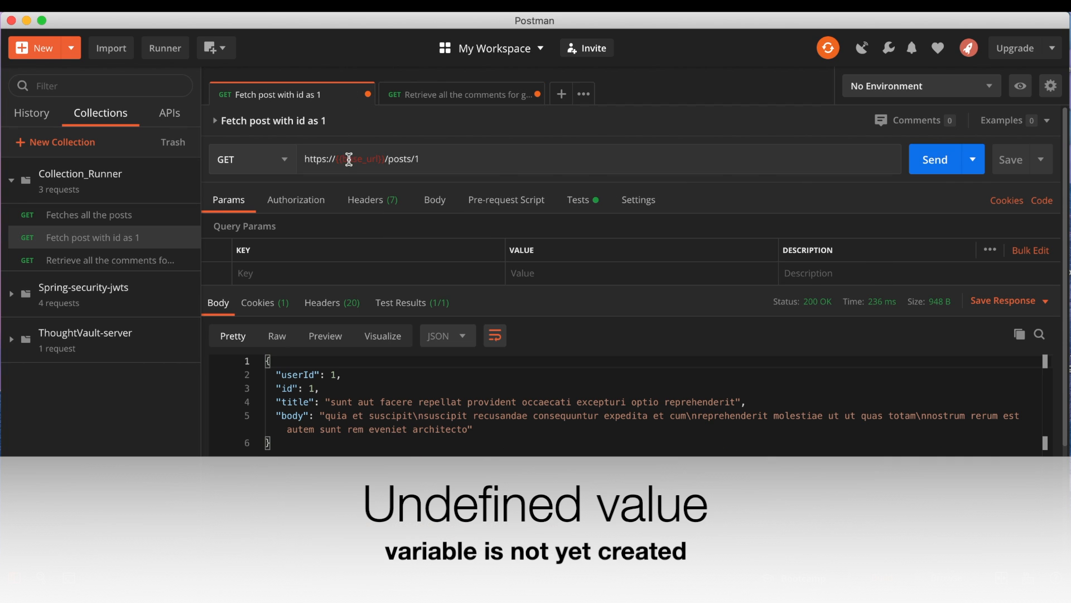
mouse_move(356, 159)
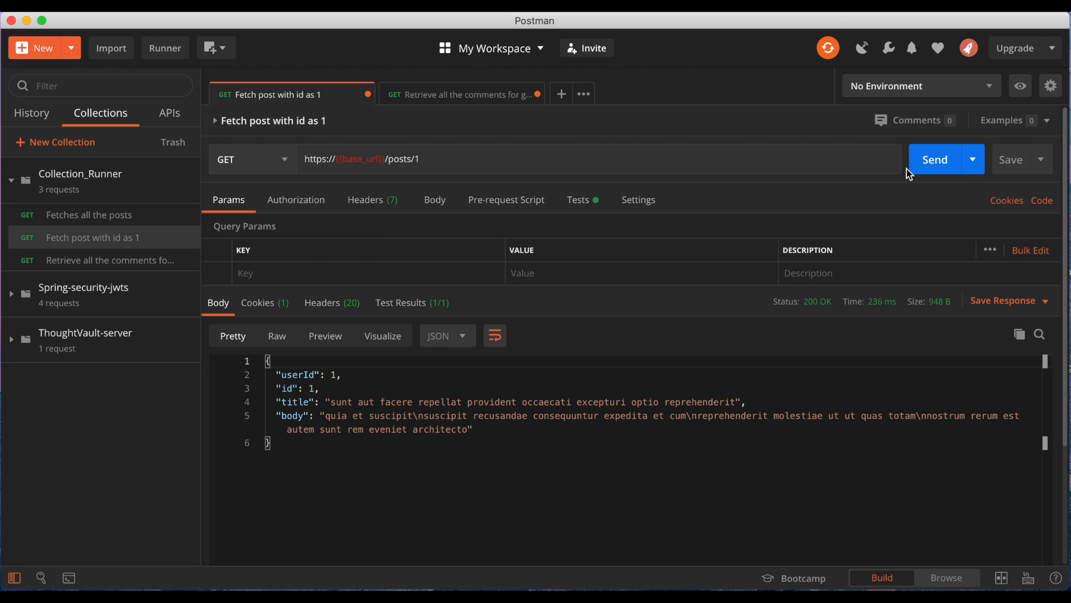
left_click(931, 165)
left_click(472, 92)
left_click(931, 163)
left_click(335, 93)
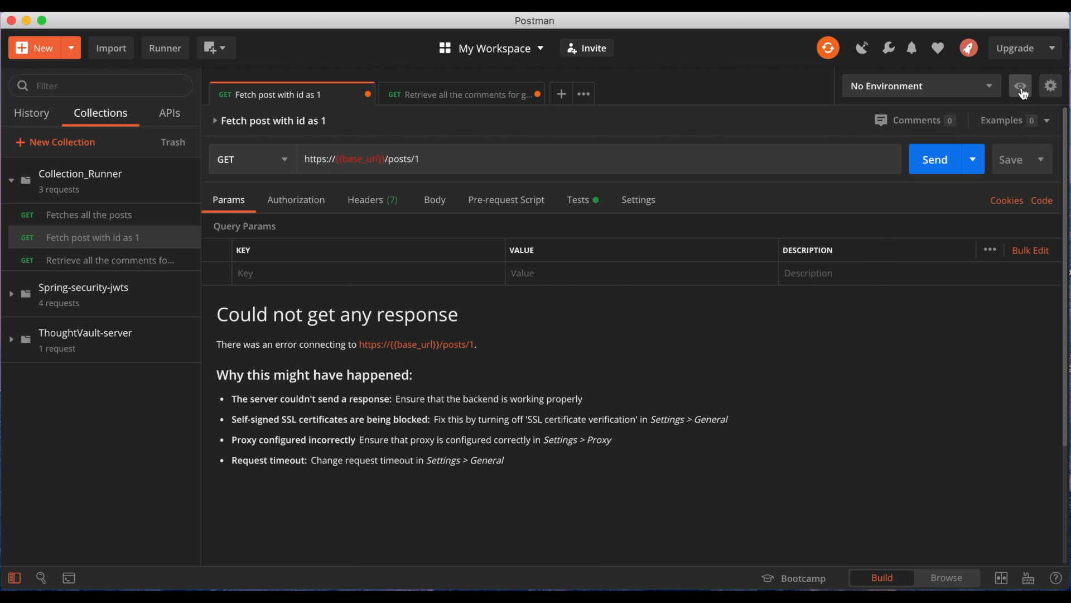
Review the selectable environments, the current environment and global variables, and the environment manager
left_click(988, 89)
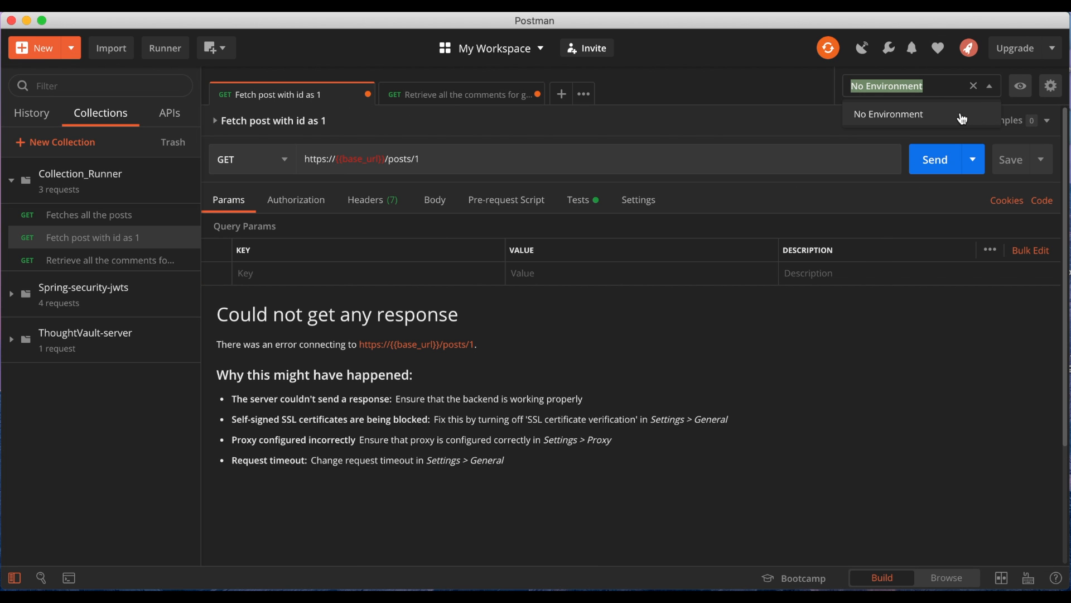
left_click(1021, 86)
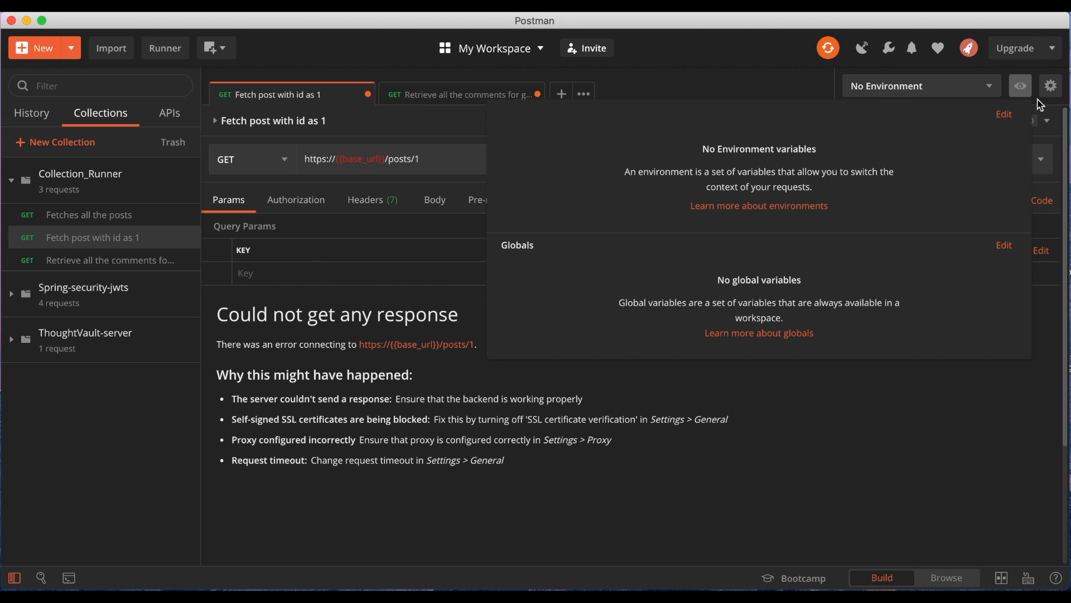
left_click(1052, 89)
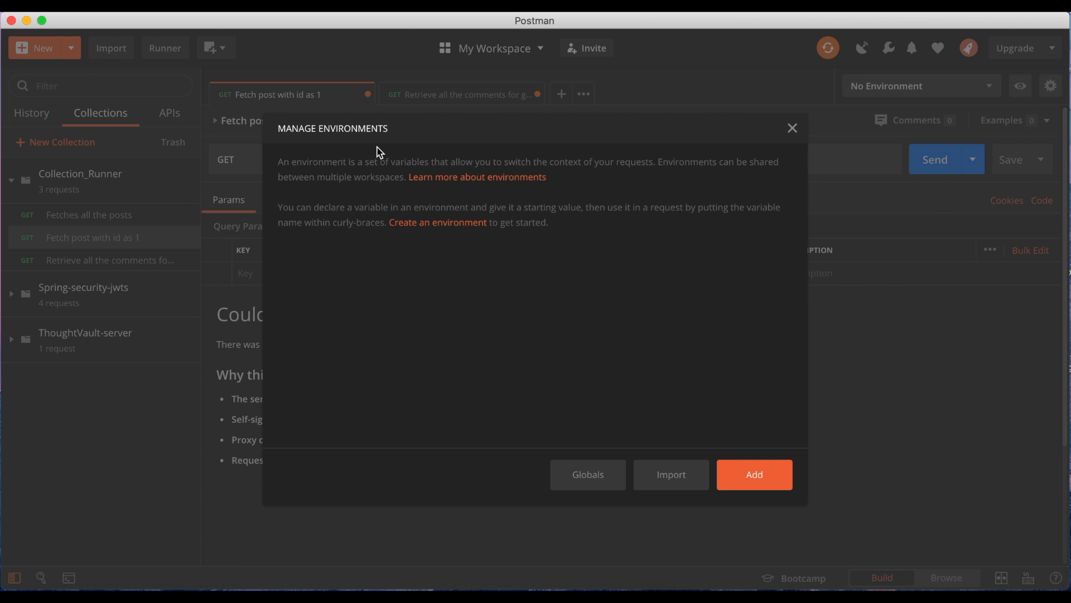
left_click(793, 128)
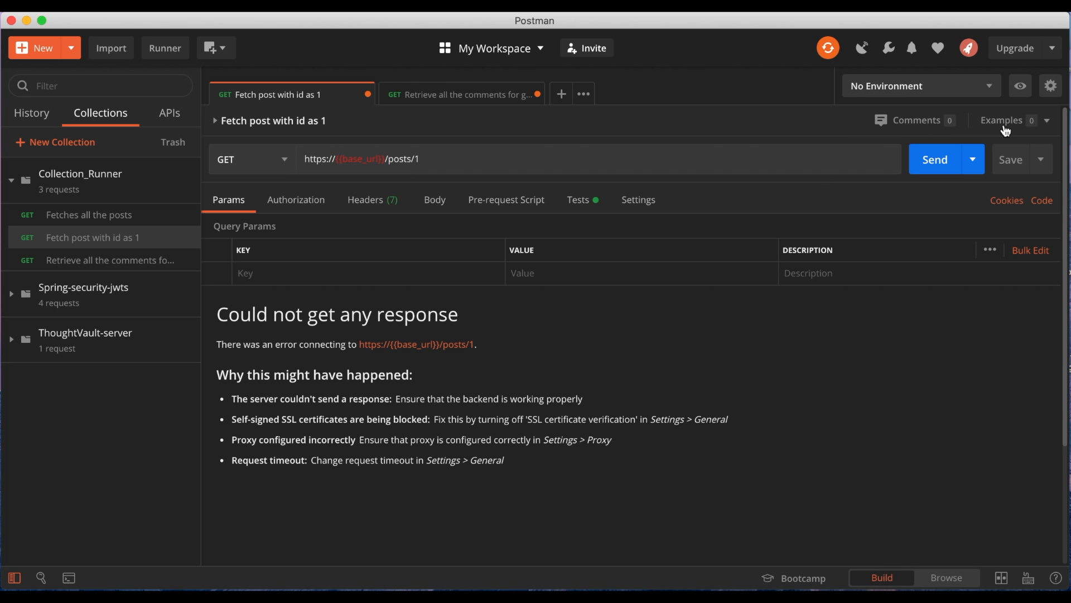
Add an environment named Development with the variable base_url, using the copied host jsonplaceholder.typicode.com as its value
left_click(1052, 85)
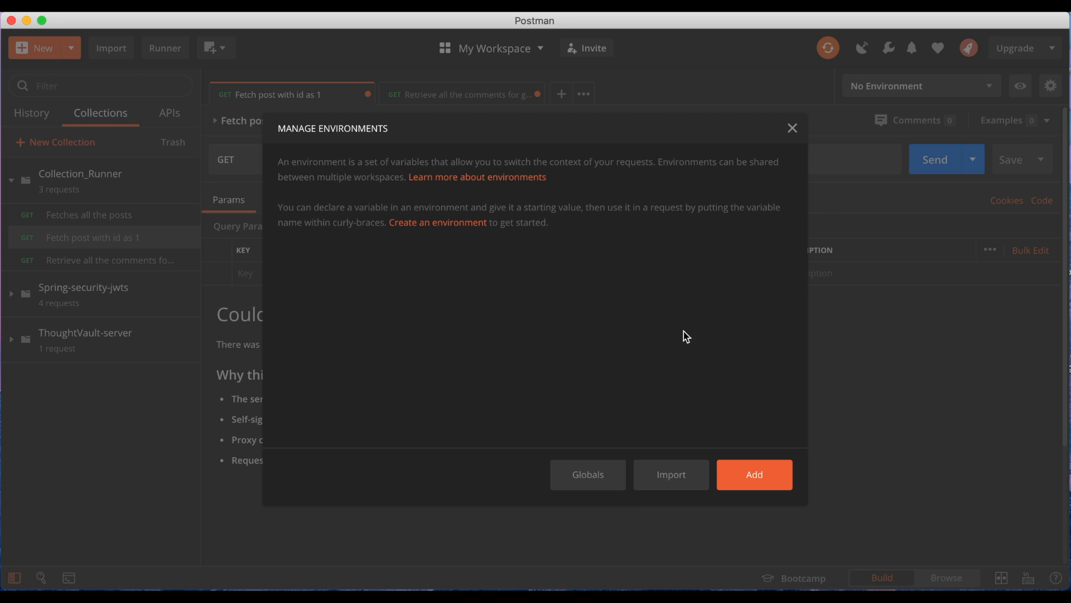
left_click(748, 473)
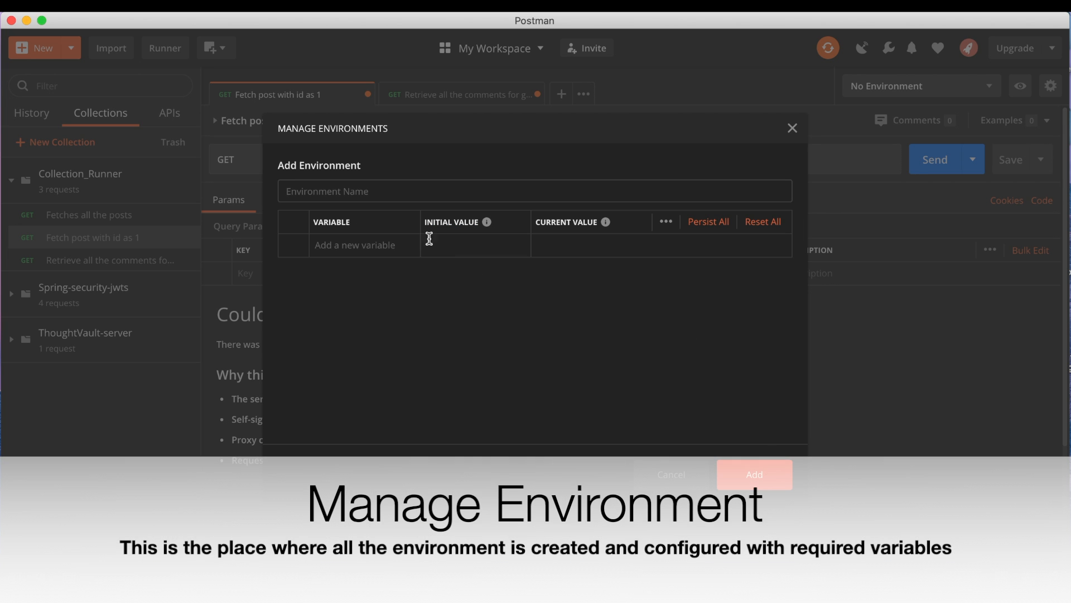
type("Development")
left_click(379, 236)
type("base_url")
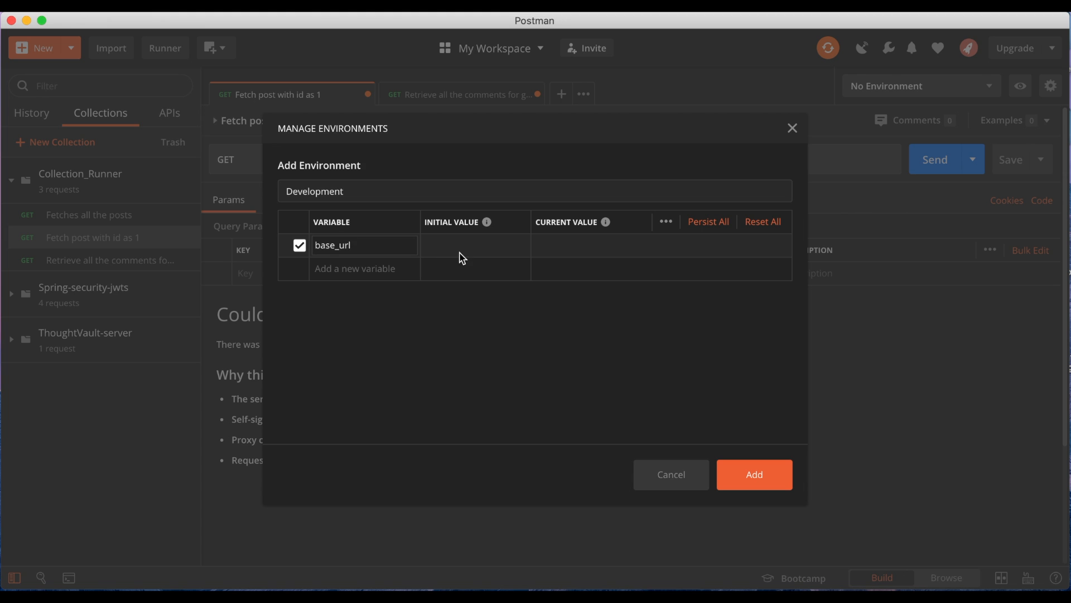
key("super+v")
key("Tab")
key("super+v")
left_click(755, 477)
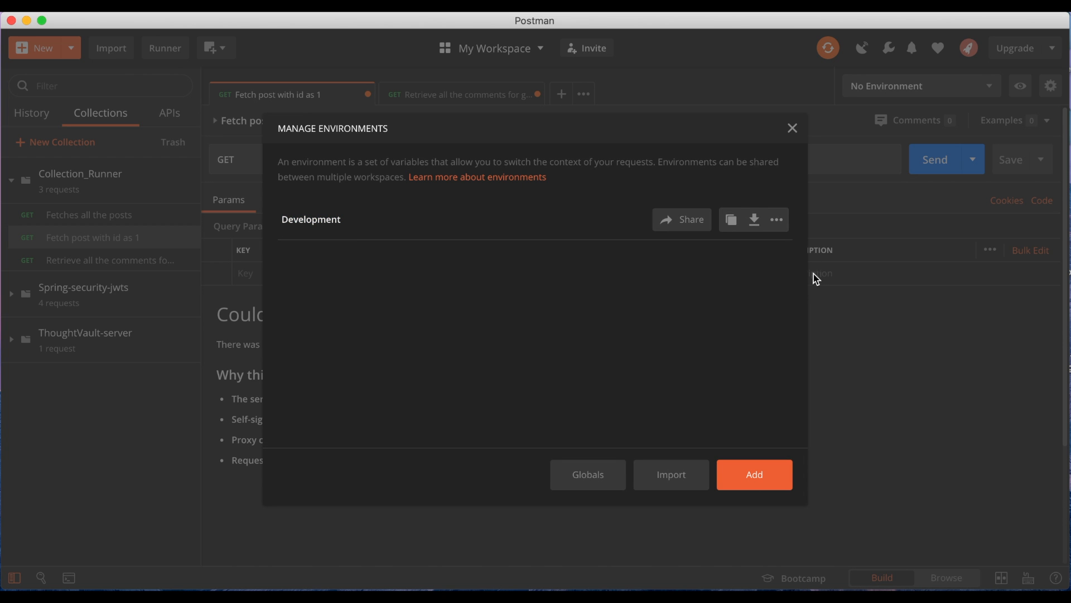
Set up a new environment named Testing with the variable base_url set to jsonplaceholder.typicode.com
left_click(748, 474)
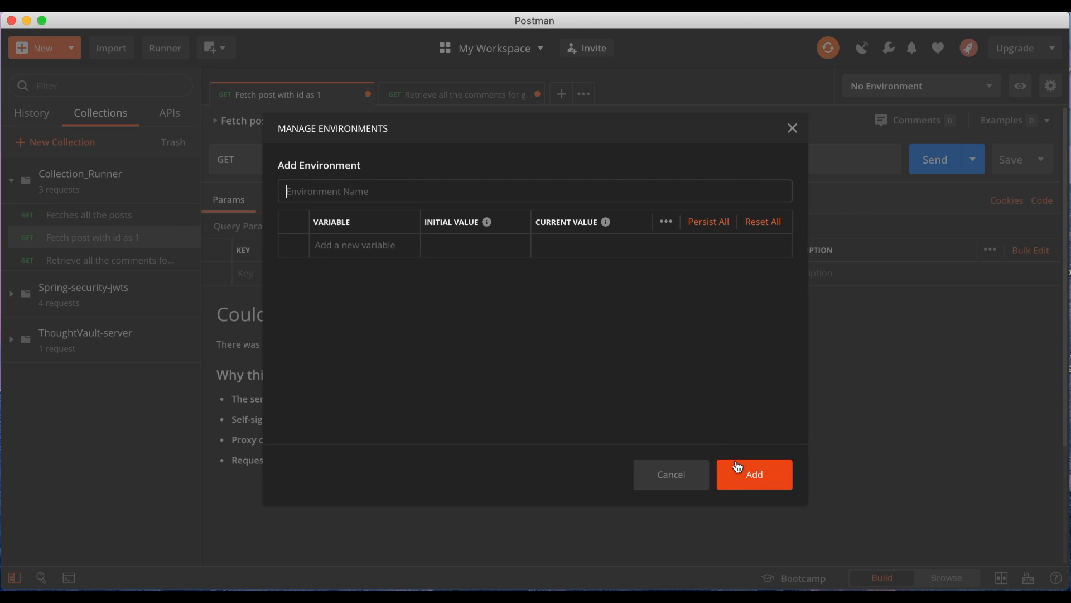
type("Testing")
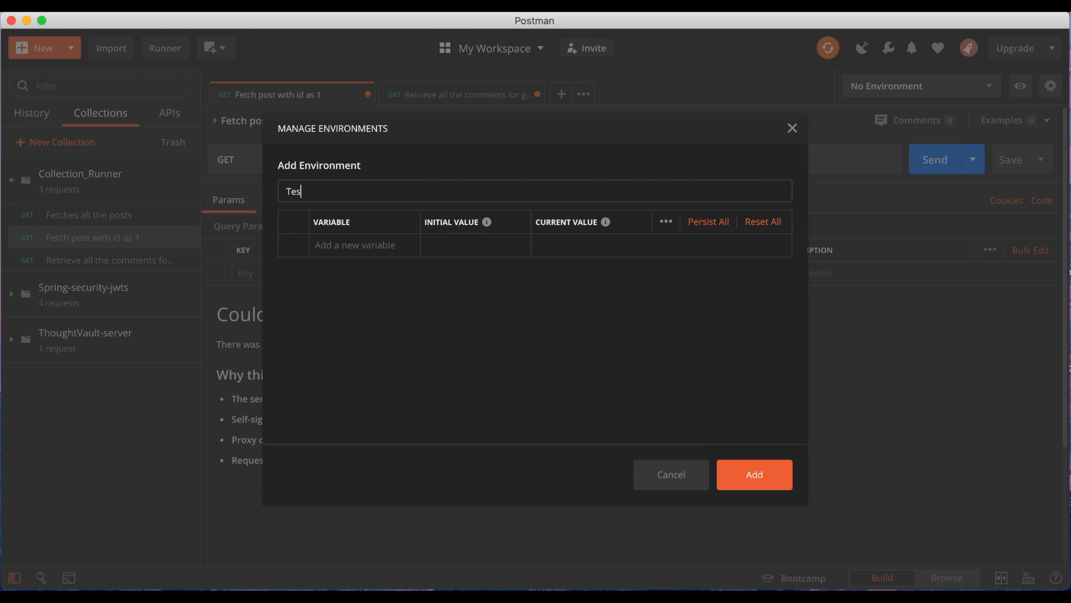
left_click(362, 247)
type("base_url")
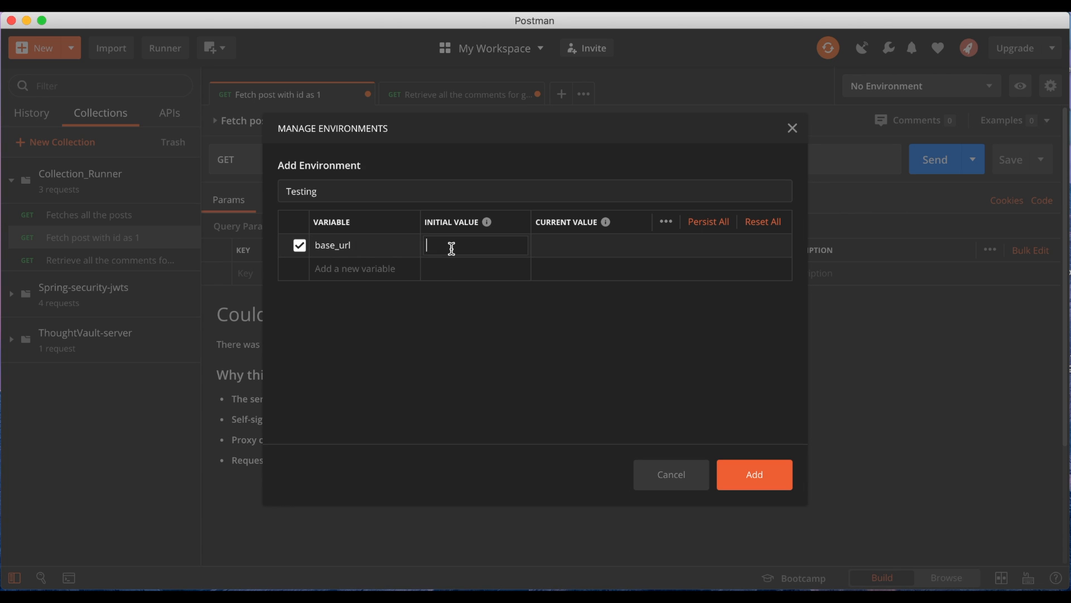
key("super+v")
key("Tab")
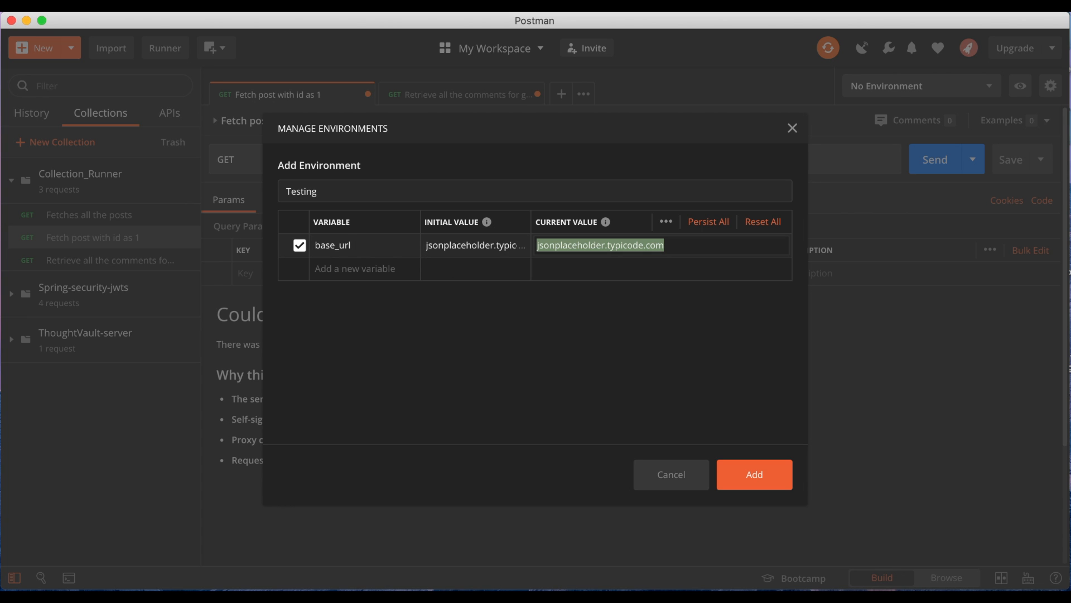
Disable base_url in the Testing environment, add the environment, and close the environment manager
left_click(298, 247)
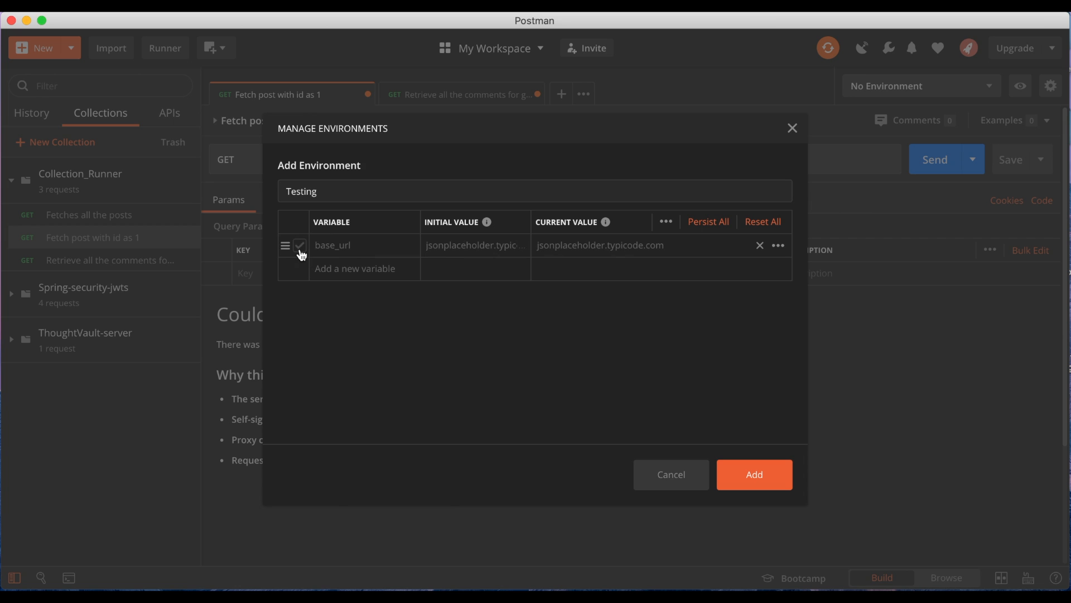
left_click(746, 470)
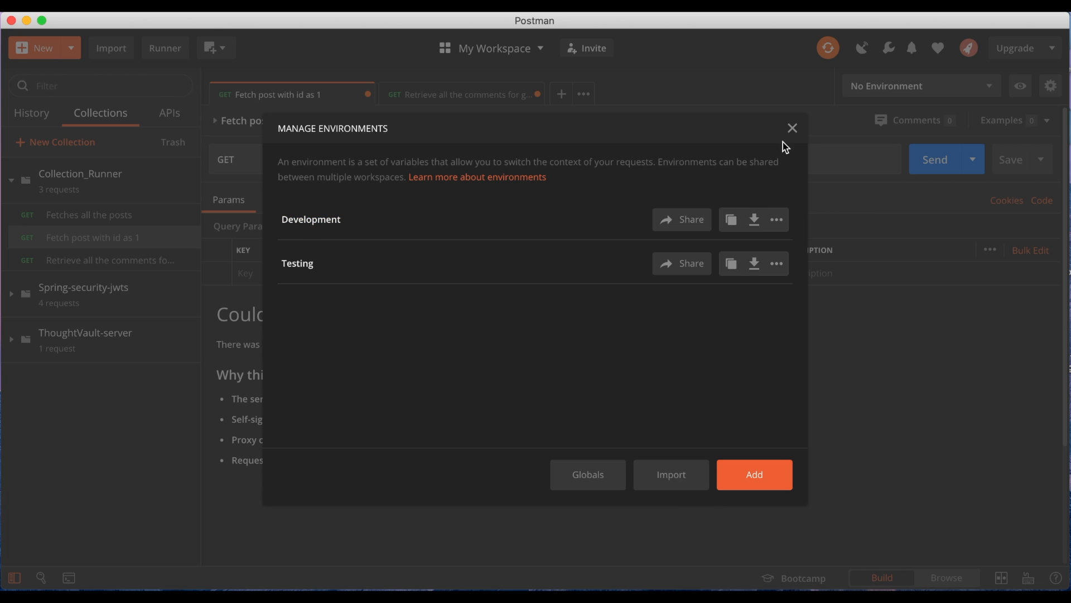
left_click(793, 129)
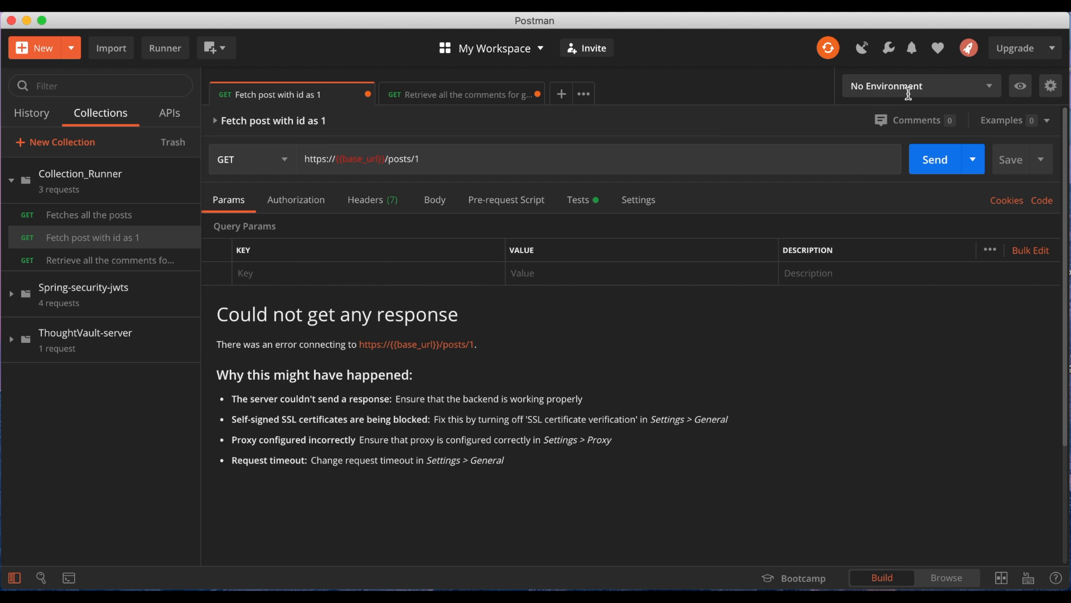
Activate the Development environment, inspect how base_url resolves, and send the Fetch post with id as 1 and Retrieve all the comments requests
left_click(908, 89)
left_click(880, 136)
left_click(934, 168)
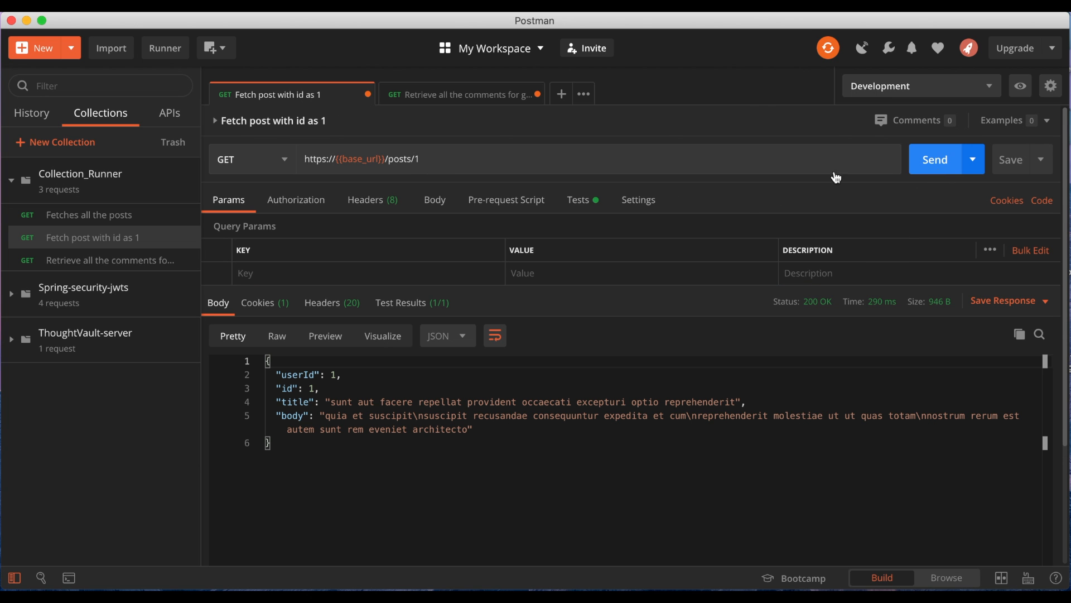
mouse_move(366, 156)
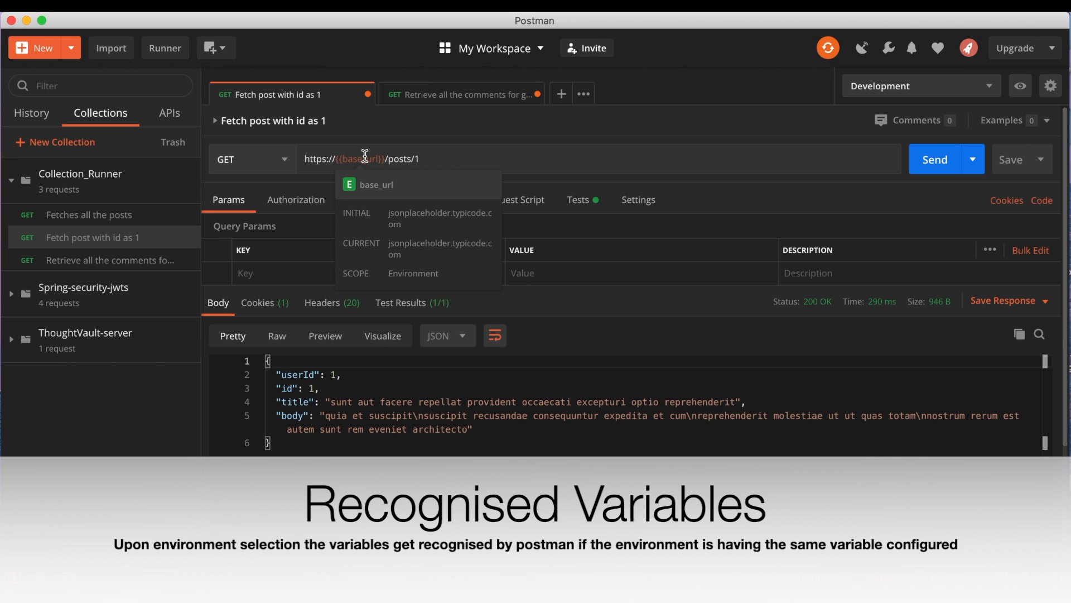
key("ctrl+Tab")
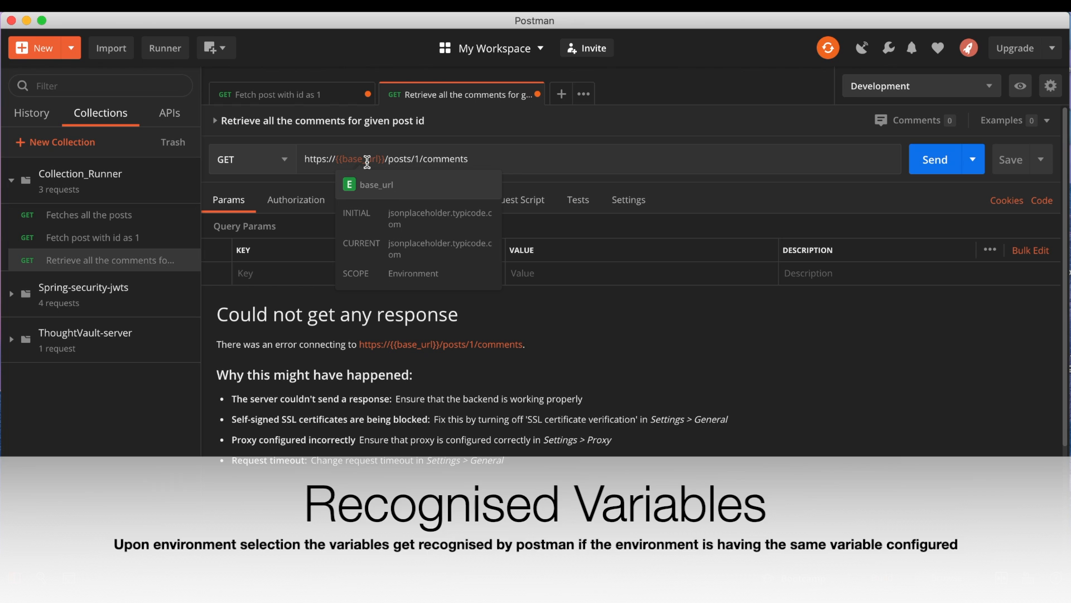
left_click(935, 165)
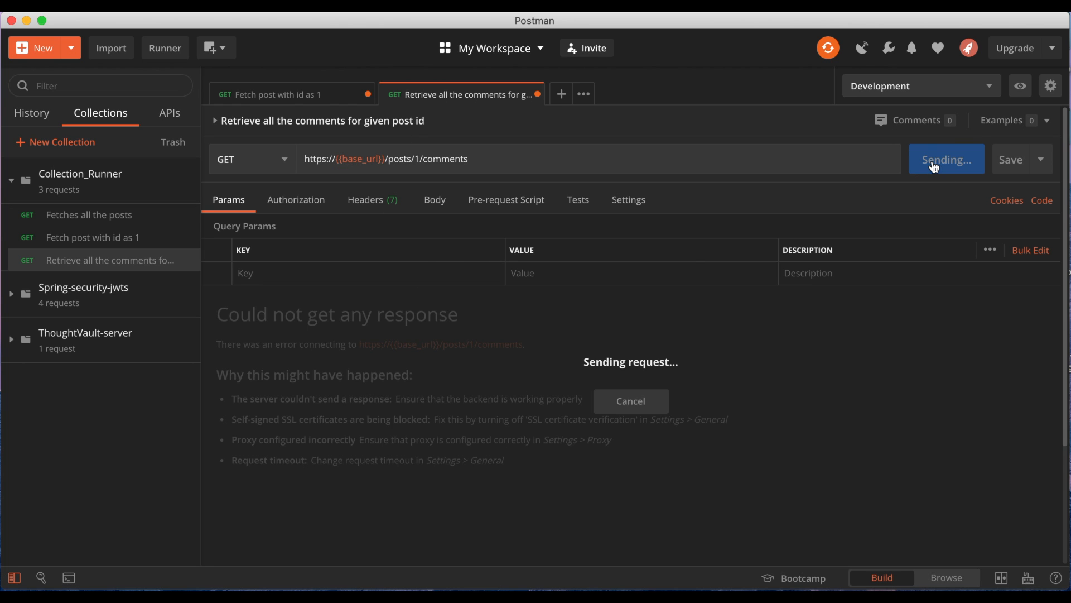
Switch to the Testing environment, inspect base_url in both request URLs, and send the Fetch post with id as 1 request
left_click(950, 90)
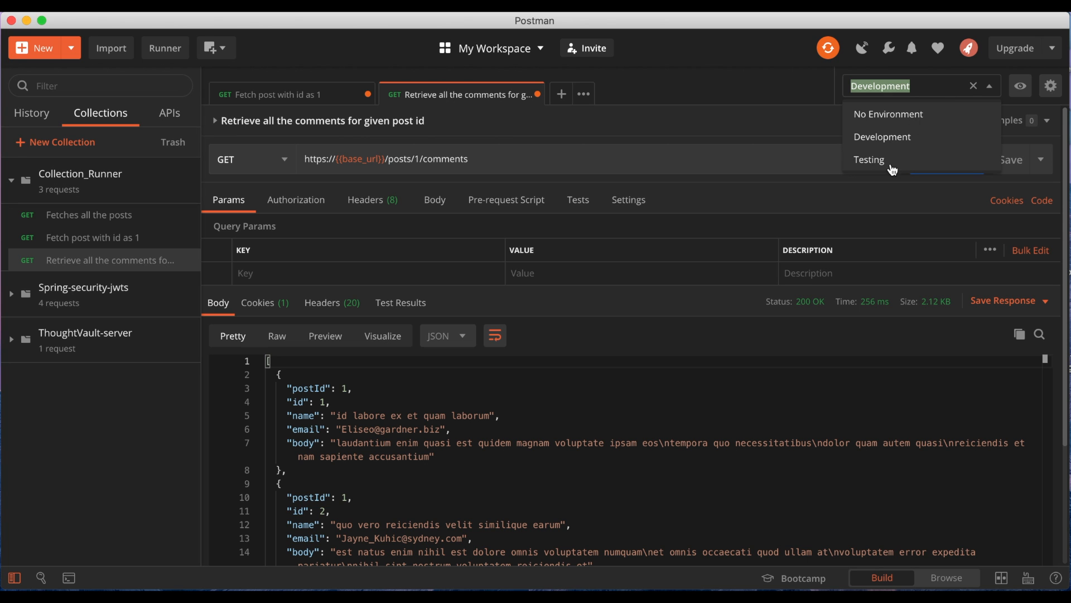
left_click(872, 161)
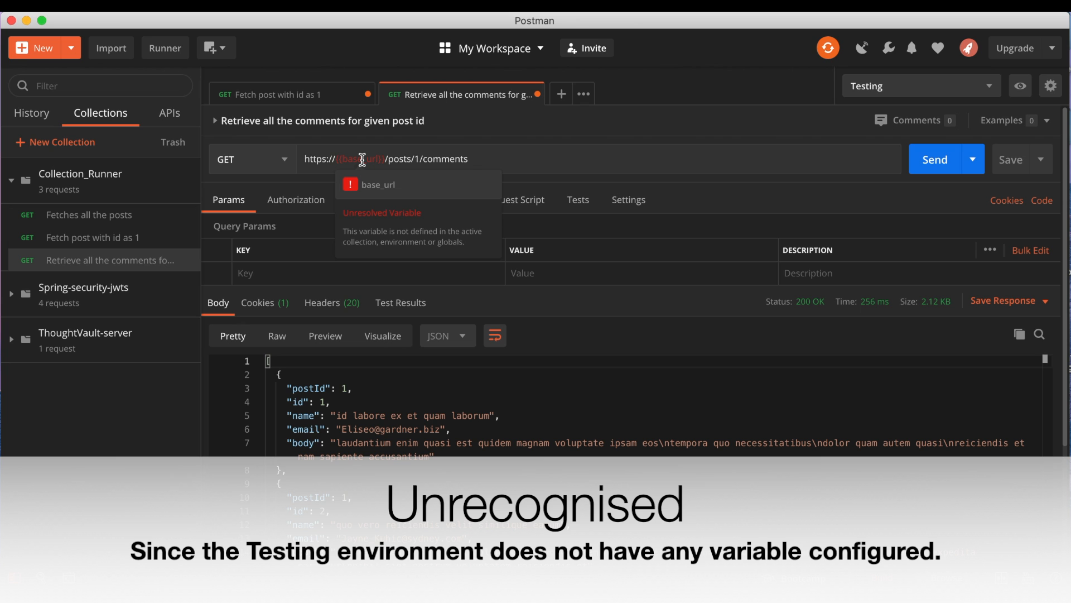
left_click(319, 95)
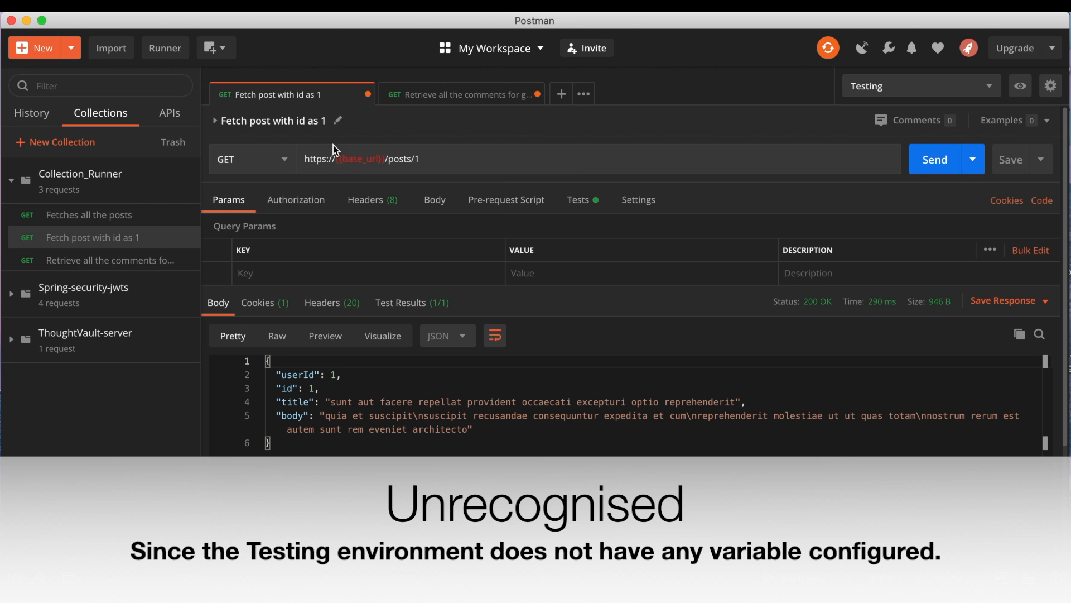
mouse_move(352, 160)
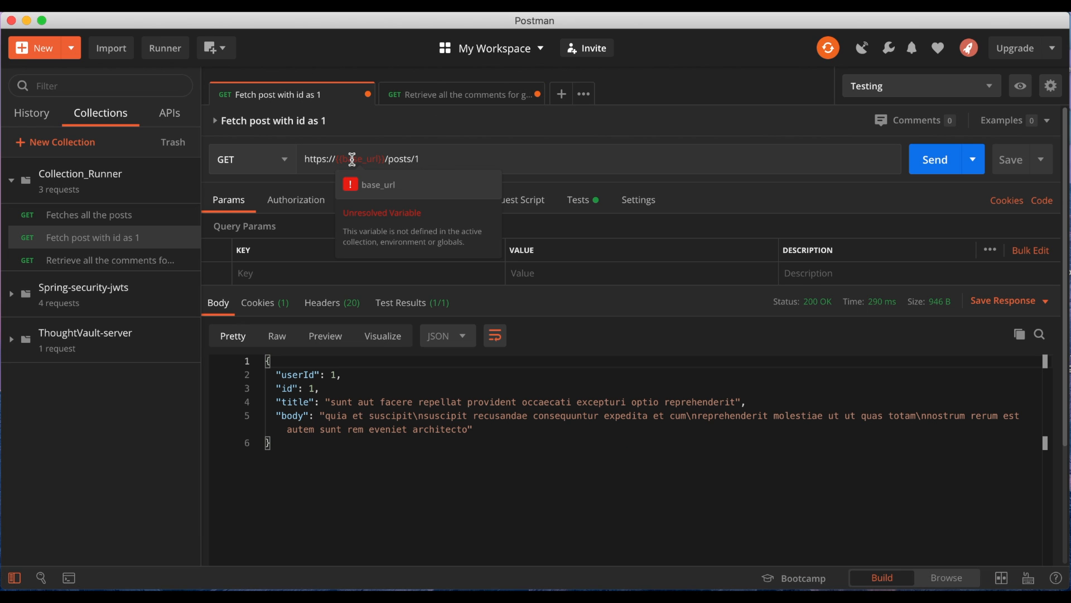
left_click(942, 162)
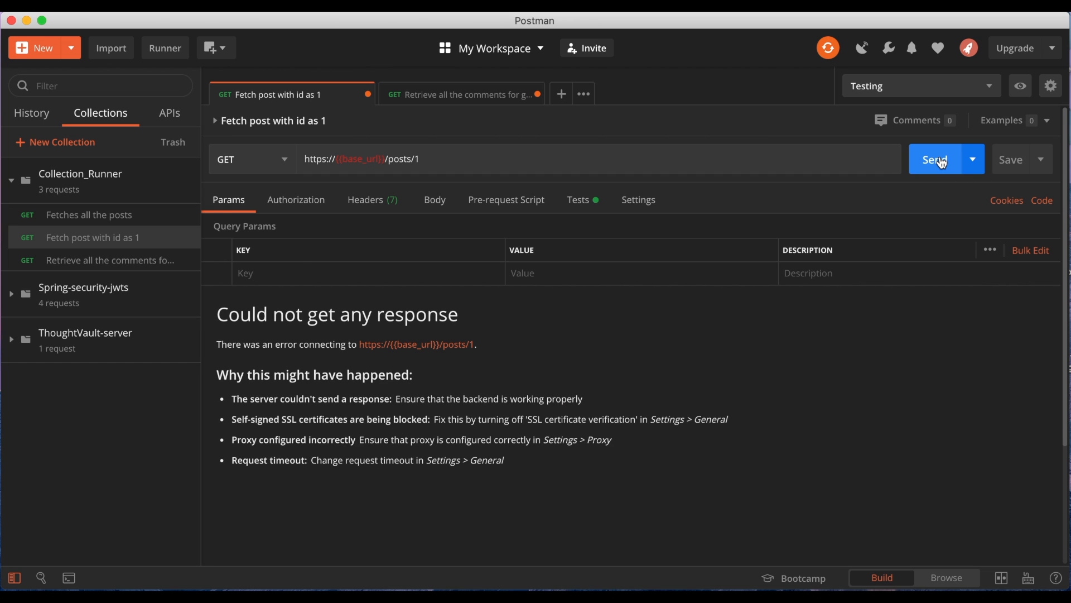
Enable the base_url variable in the Testing environment, update it, and close the environment manager
left_click(1027, 93)
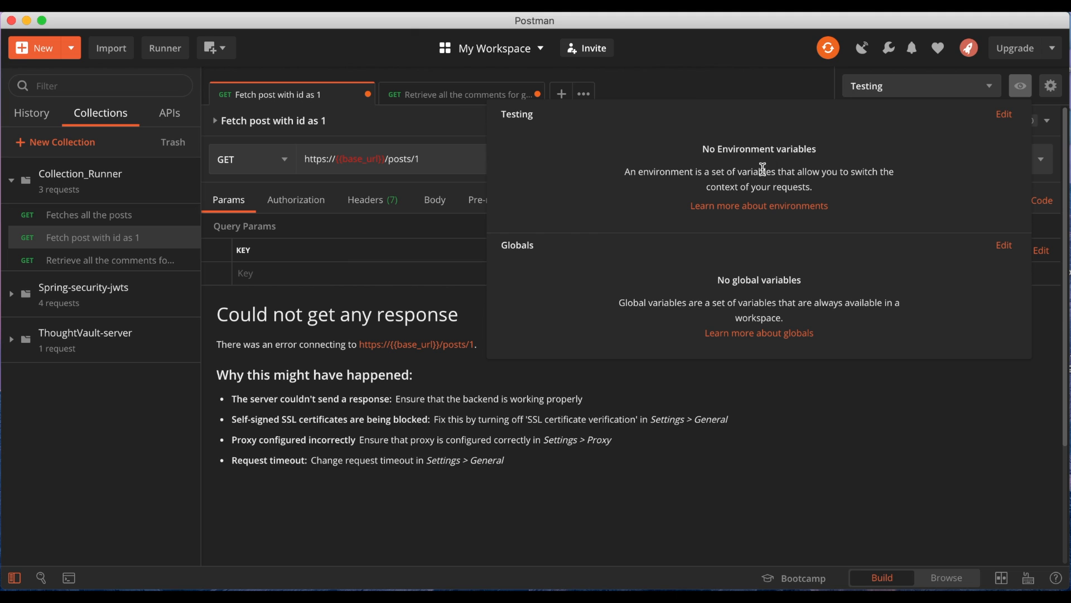
left_click(1005, 116)
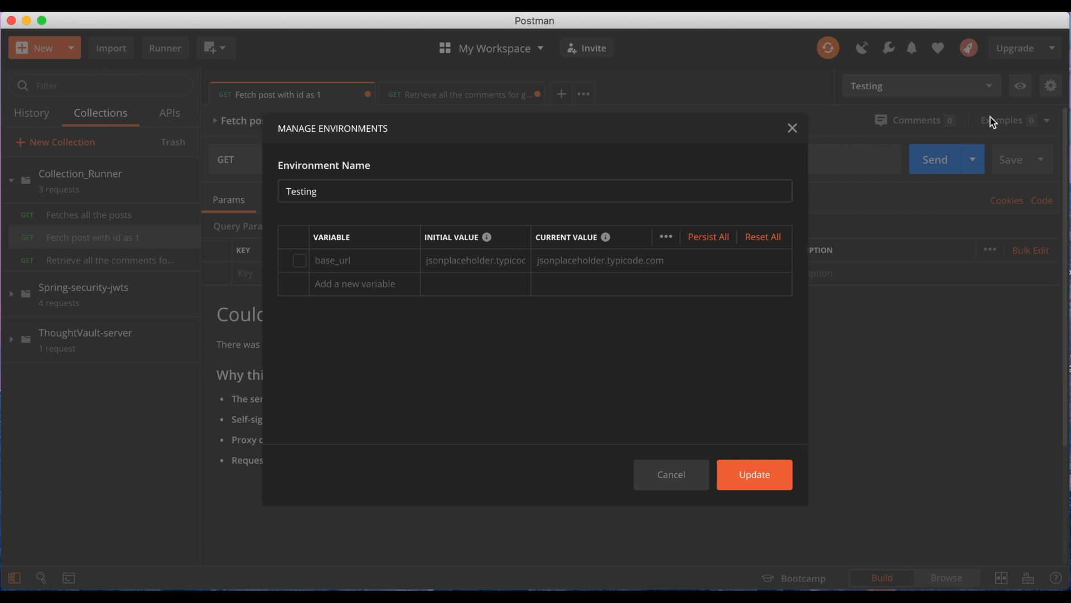
left_click(300, 261)
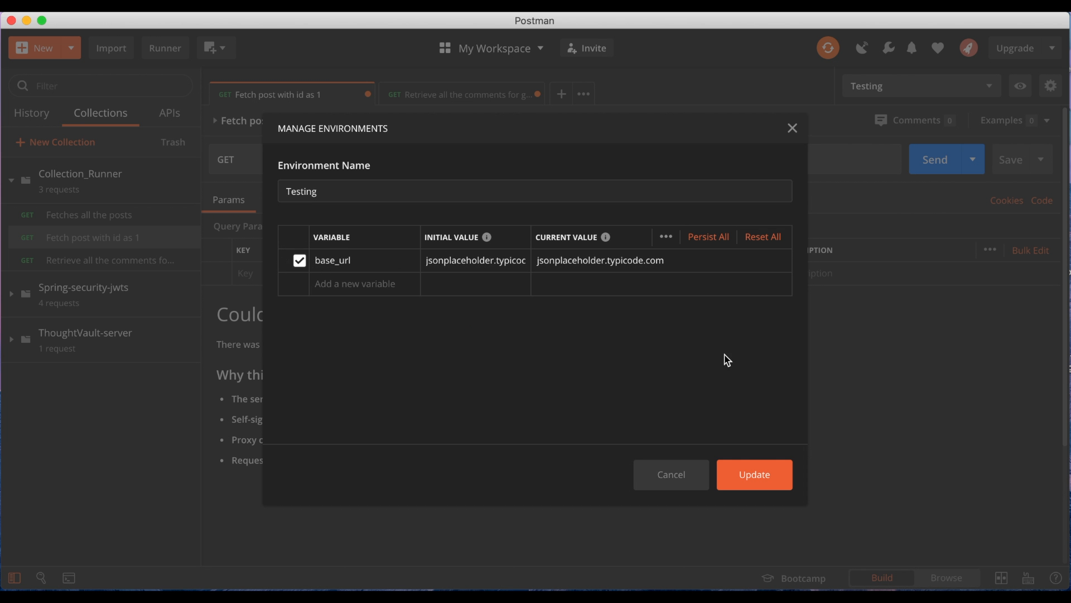
left_click(752, 476)
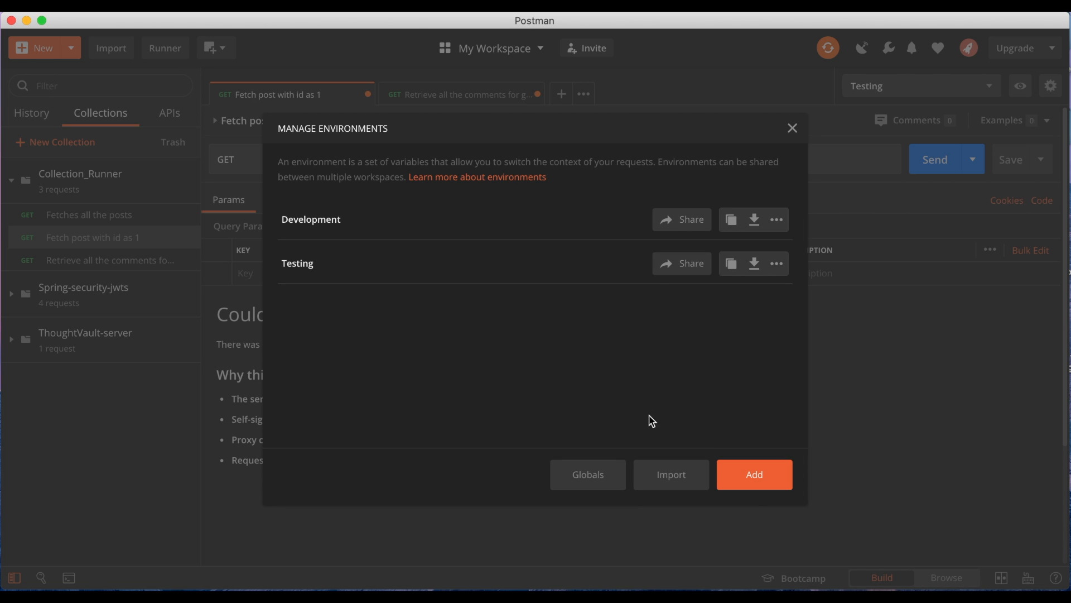
left_click(793, 129)
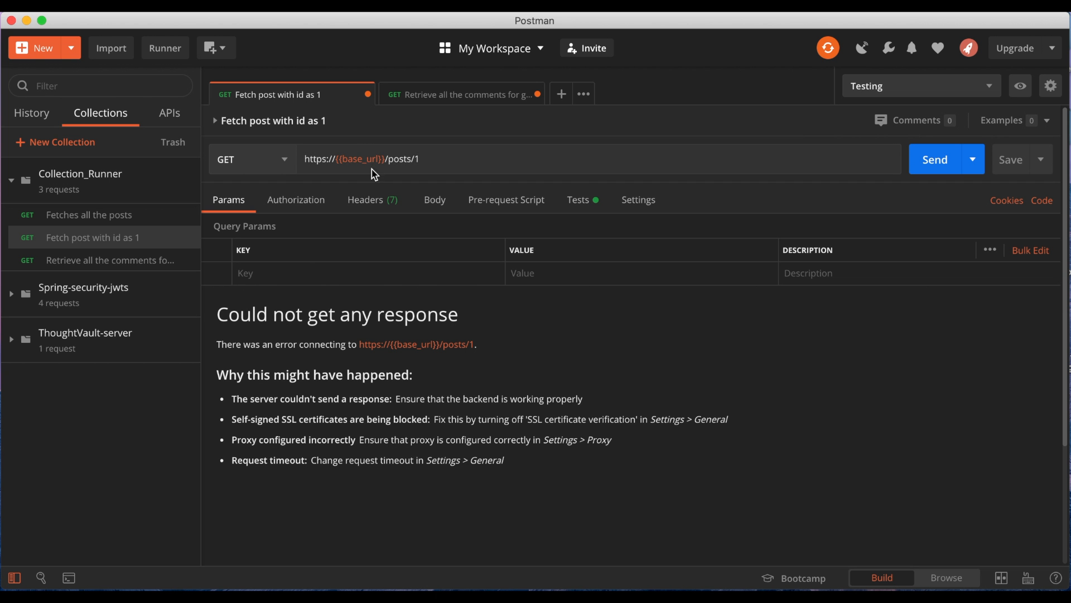
Inspect the scope of base_url in both request URLs and send the Retrieve all the comments request under Testing
mouse_move(362, 159)
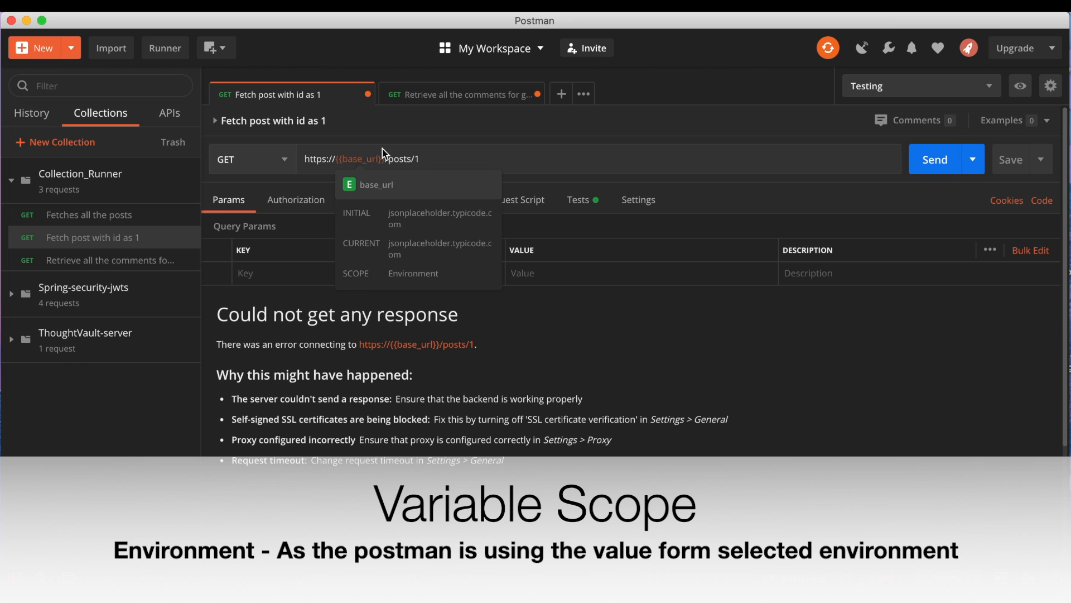
left_click(455, 93)
mouse_move(374, 160)
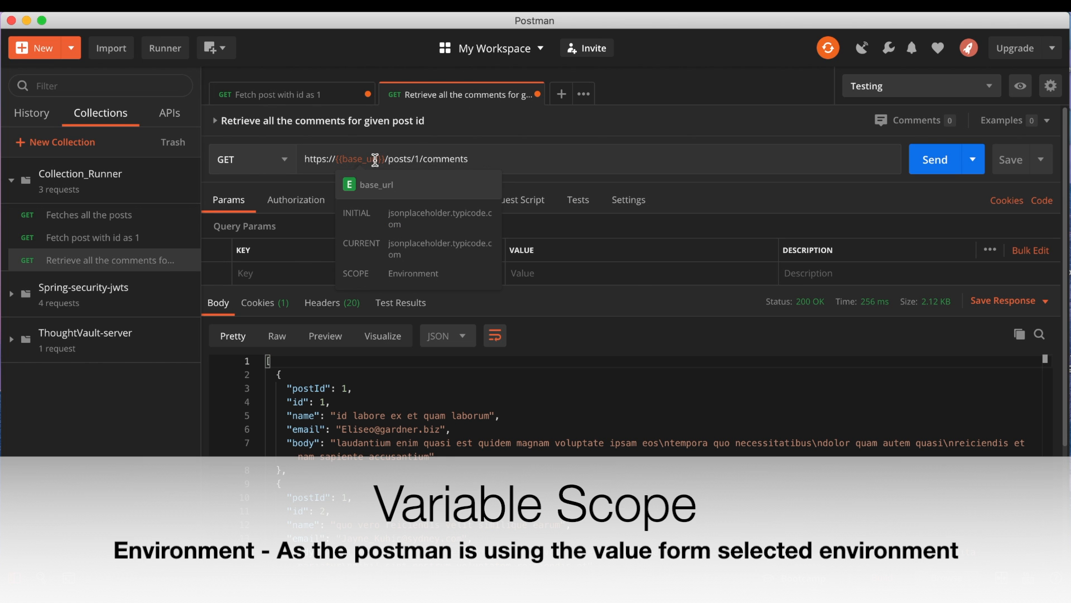
left_click(933, 162)
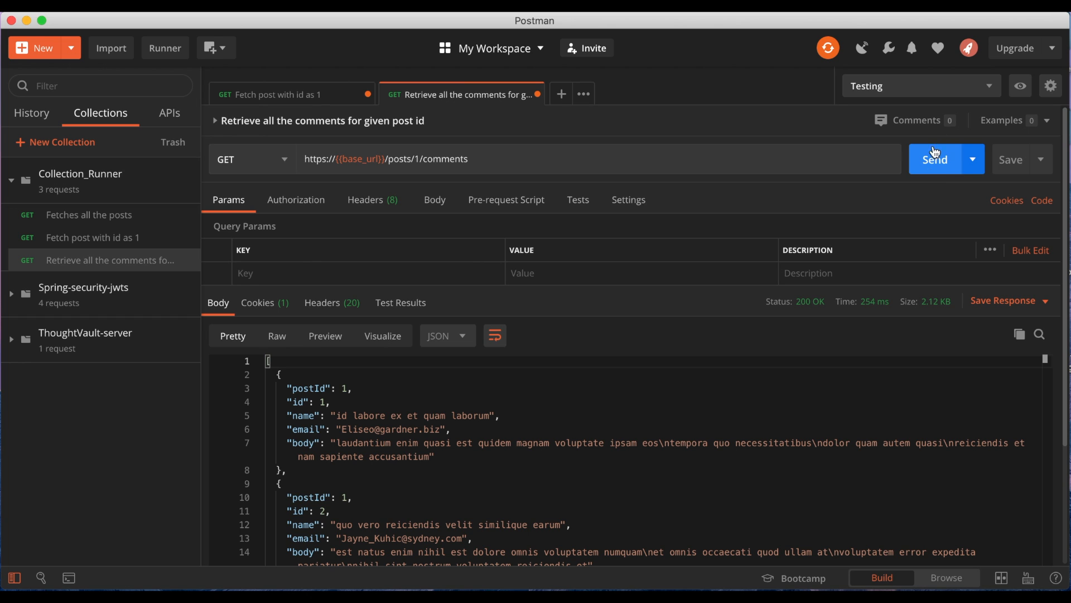
Delete the base_url variable from the Testing environment, save the update, and resend the Retrieve all the comments request
left_click(990, 90)
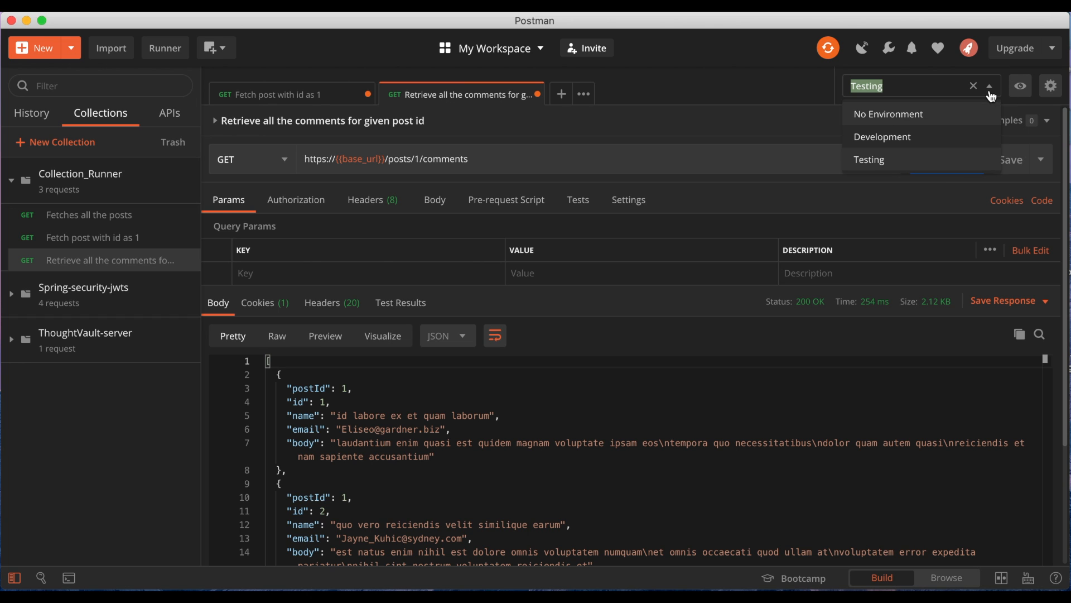
left_click(891, 162)
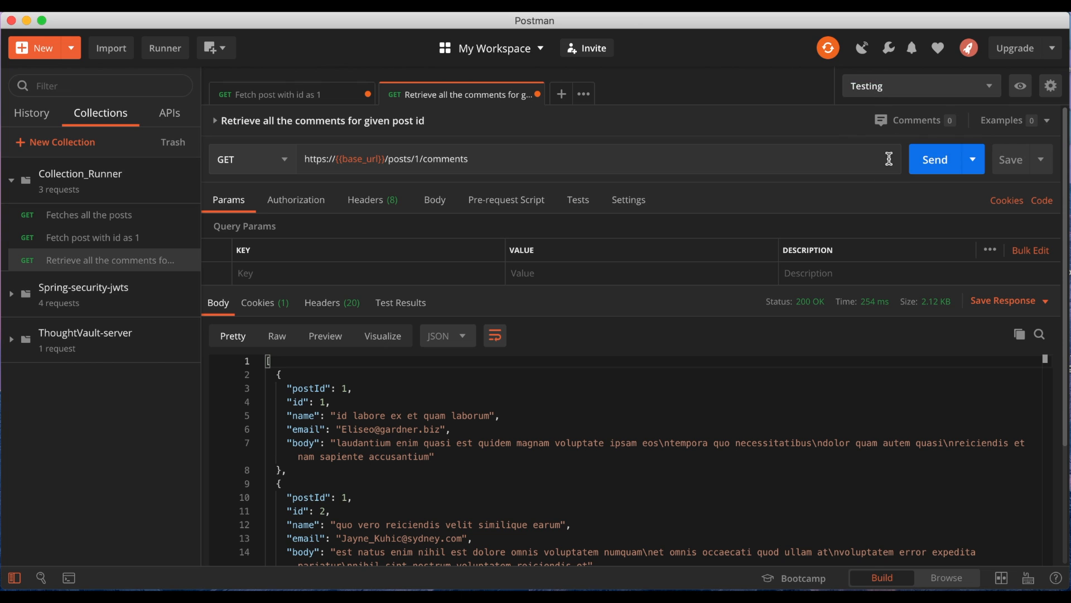
left_click(1020, 89)
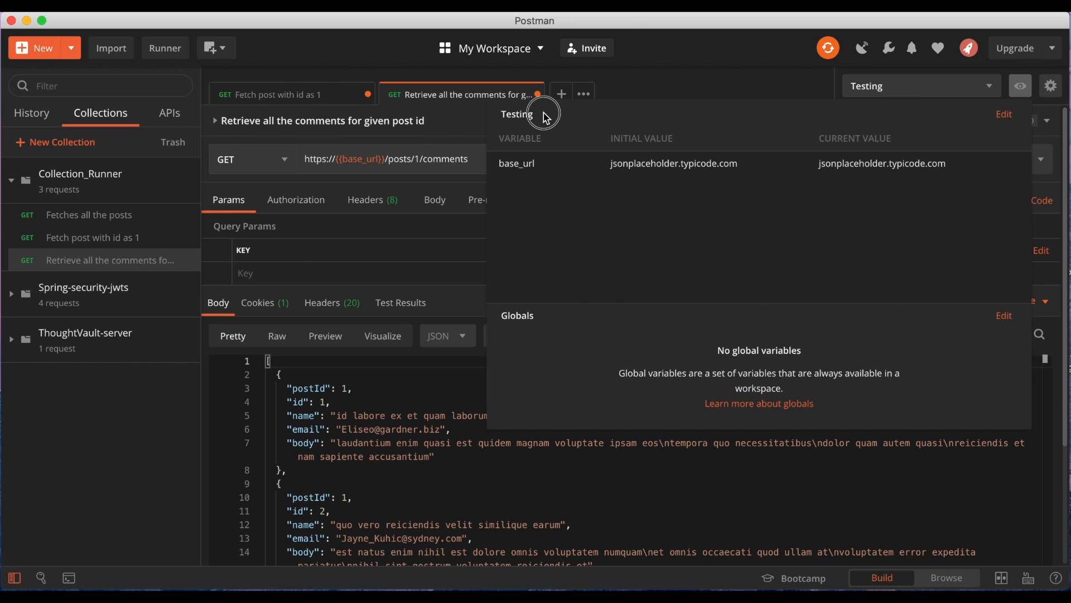
left_click(1003, 115)
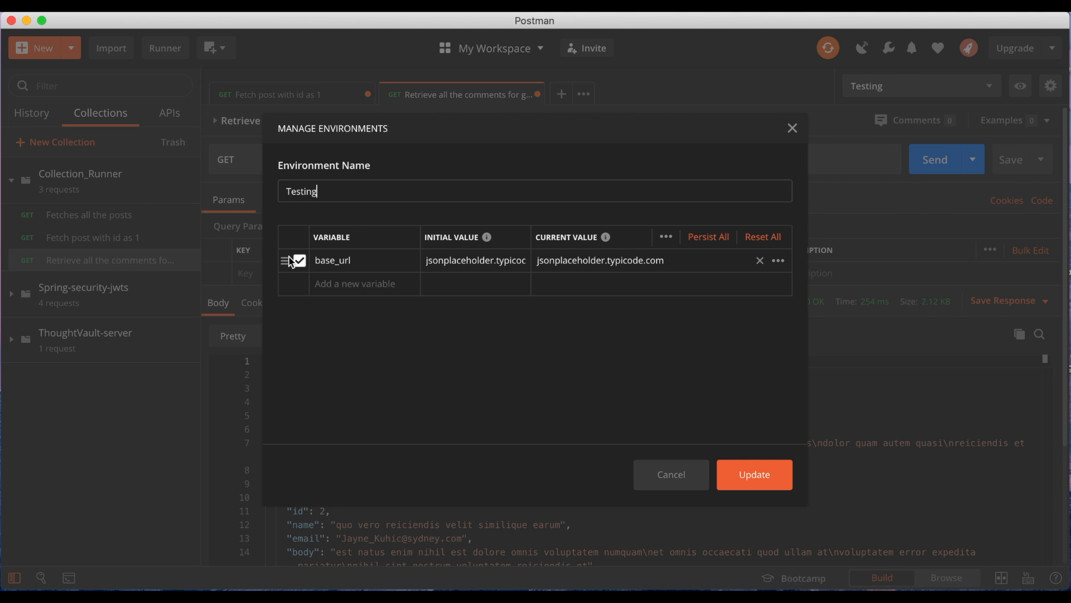
left_click(760, 260)
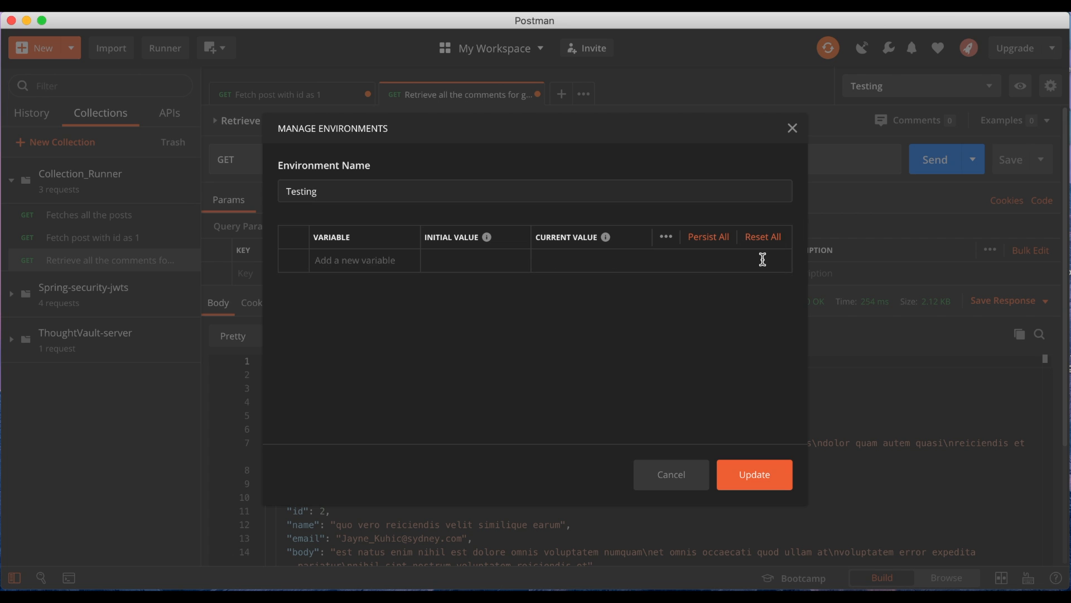
left_click(745, 477)
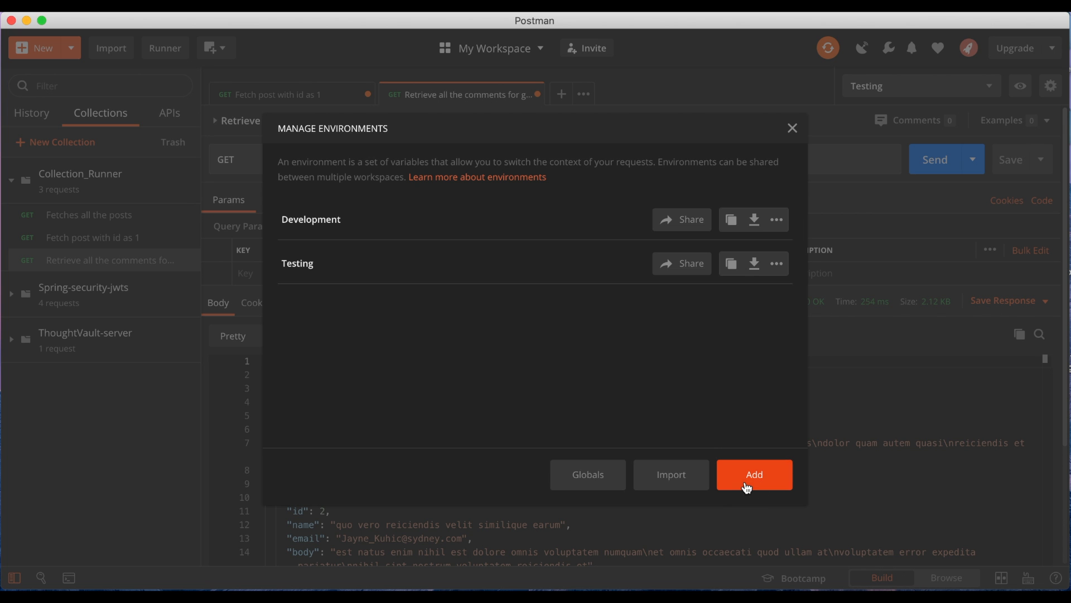
left_click(792, 129)
left_click(934, 167)
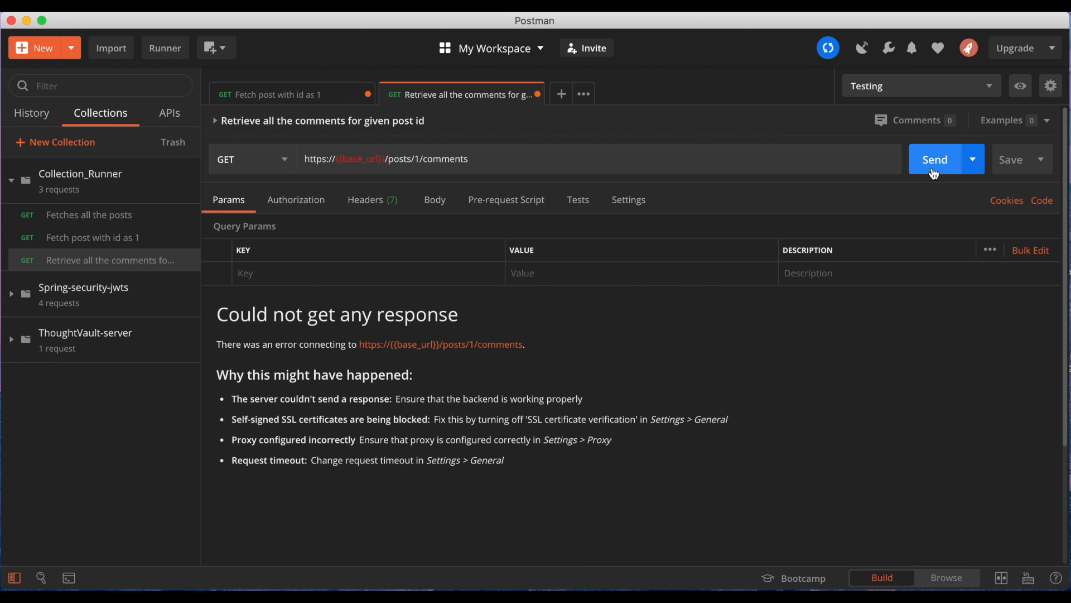
Add a global variable base_url with the value jsonplaceholder.typicode.com, save it, and close the environment manager
left_click(1050, 86)
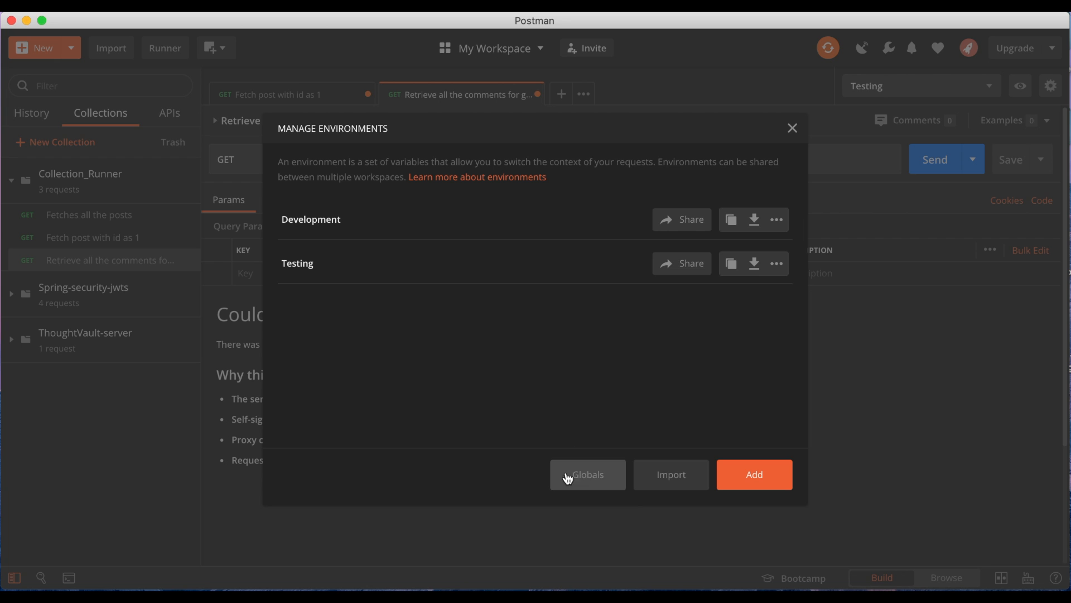
left_click(589, 475)
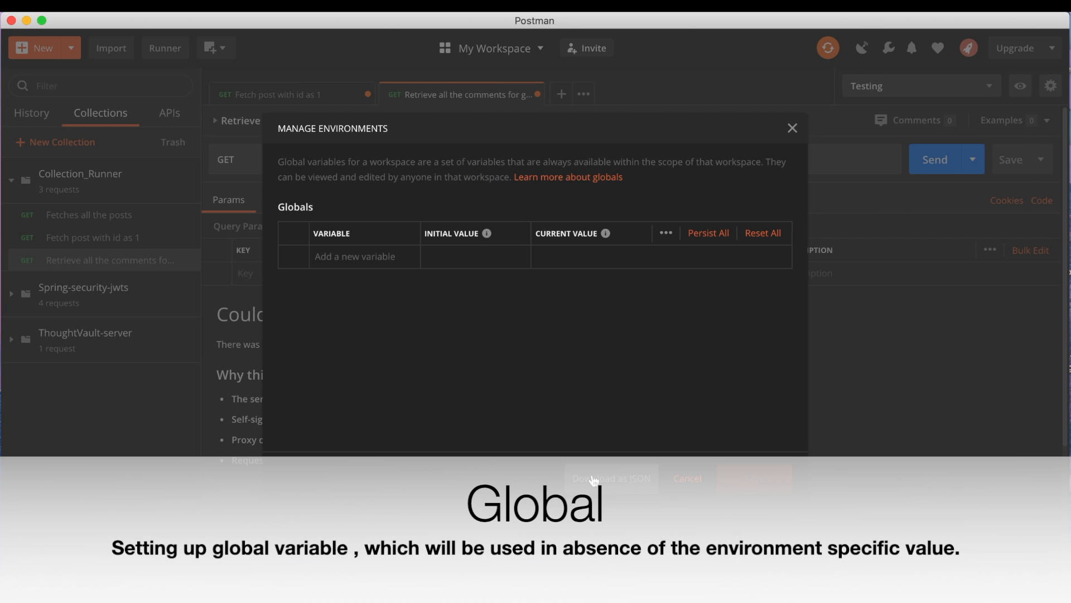
left_click(342, 256)
type("base_url")
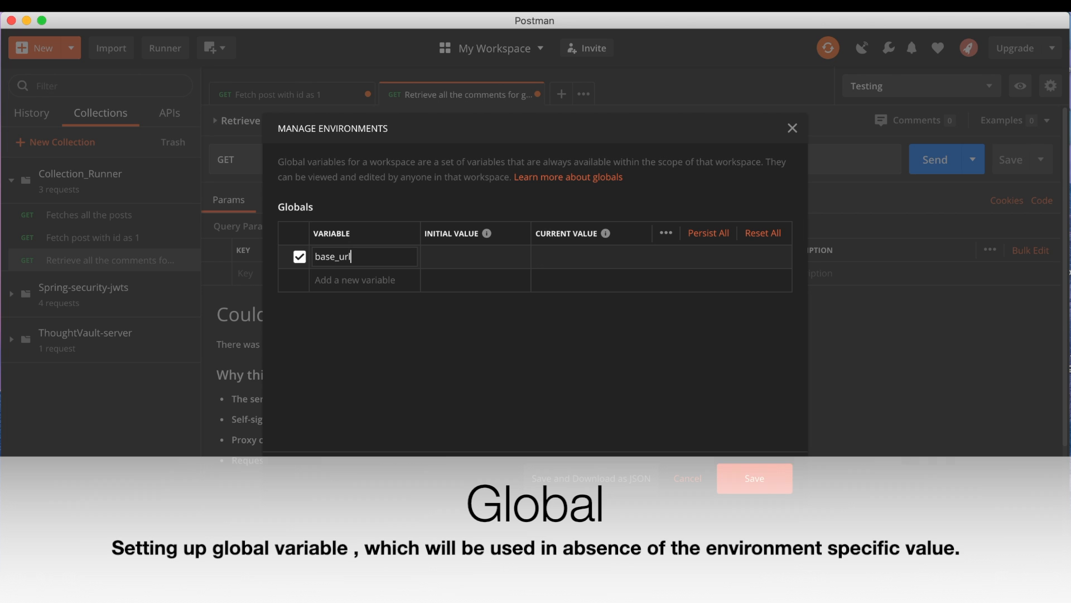
key("Tab")
type("jsonplaceholder.typicode.com")
key("Tab")
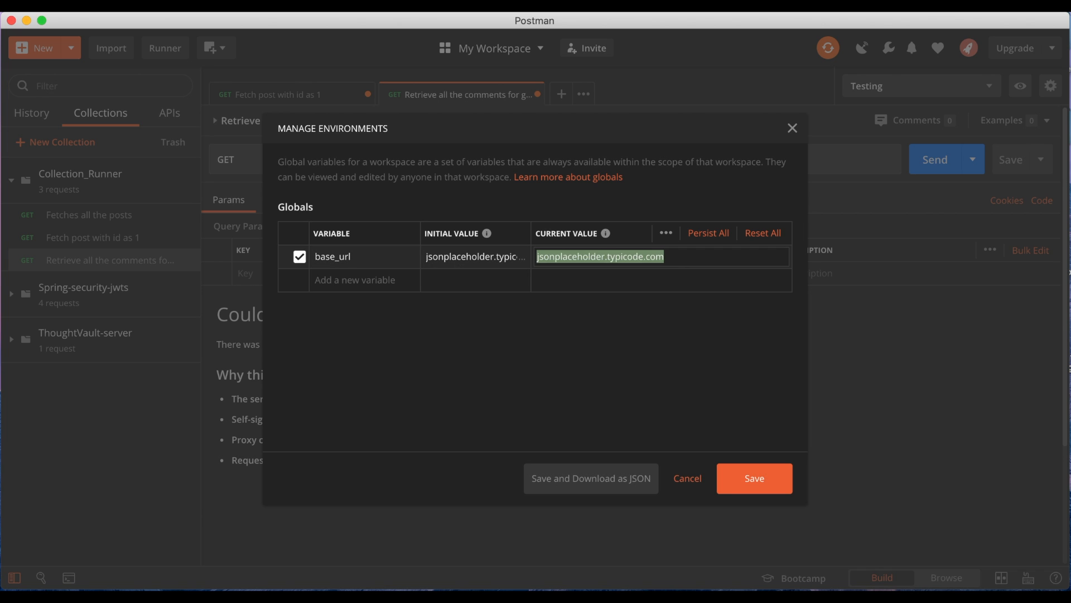
left_click(760, 481)
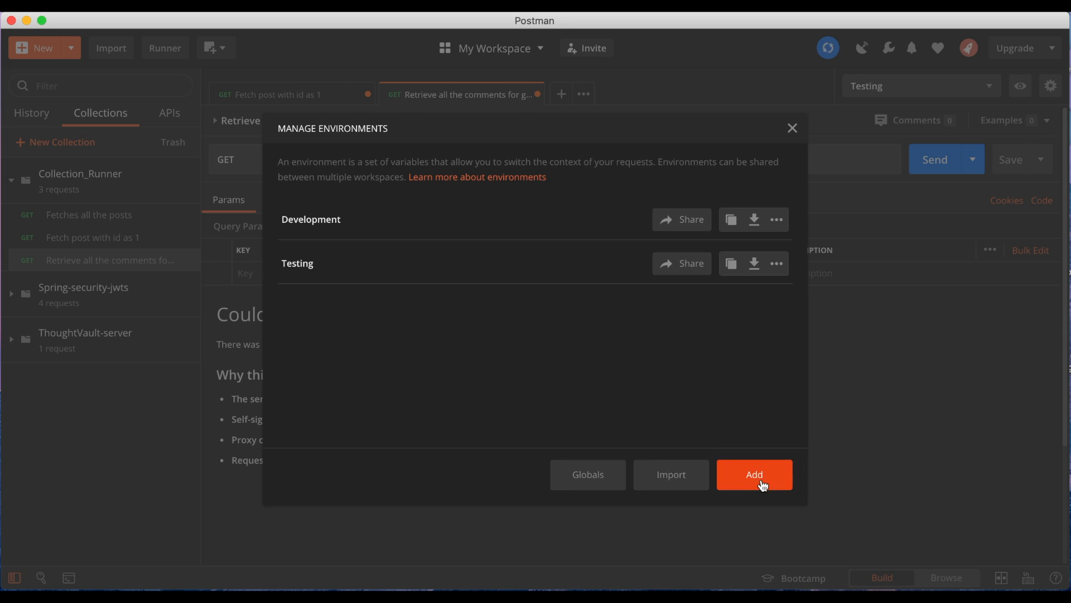
left_click(792, 128)
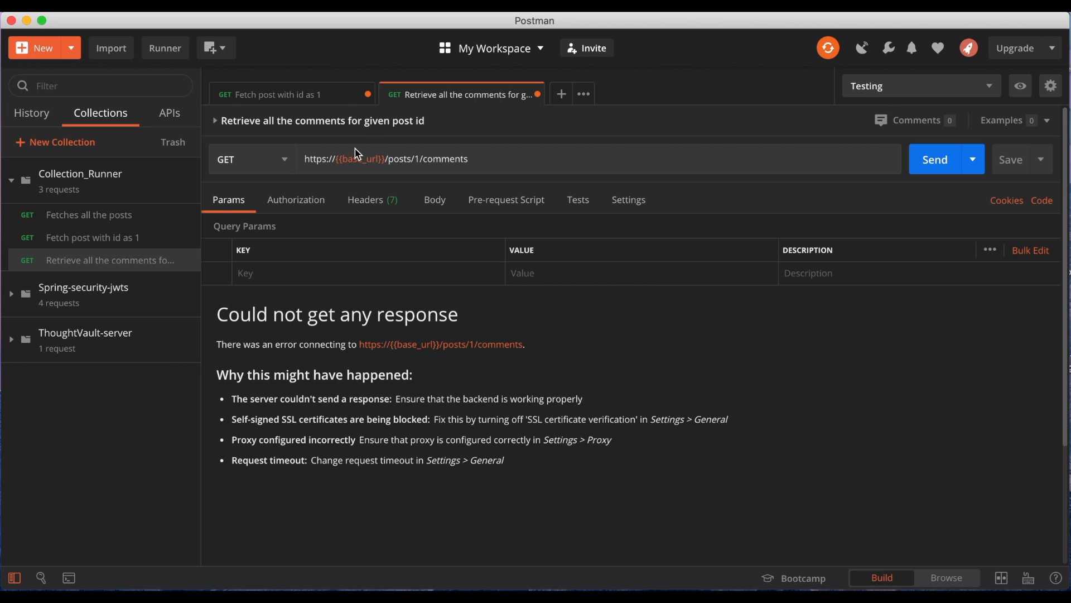
Inspect the scope of base_url in both request URLs and send both requests with the Testing environment active
mouse_move(358, 159)
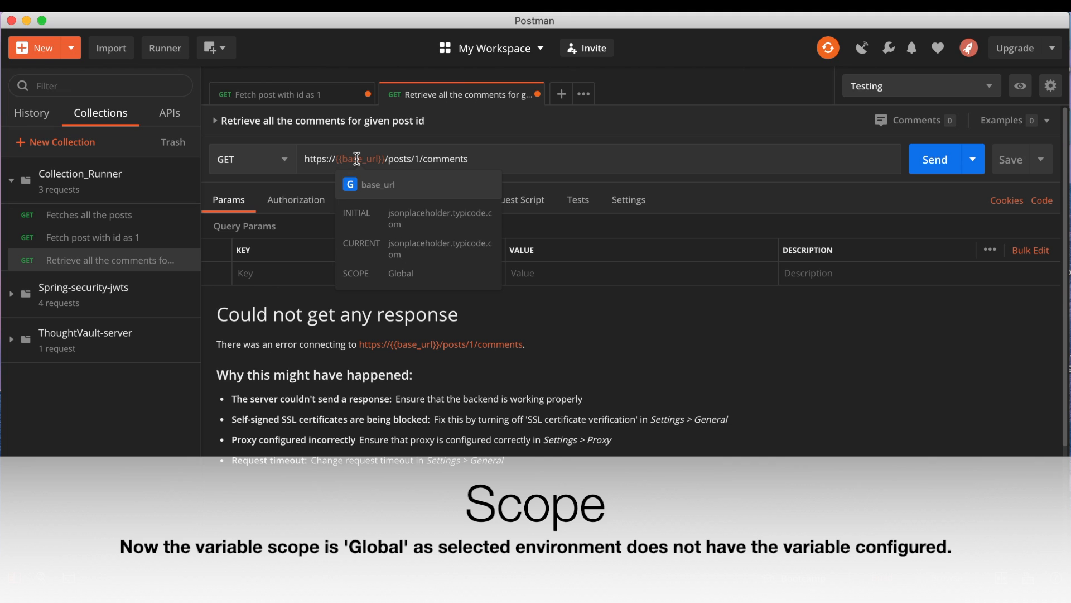
left_click(332, 96)
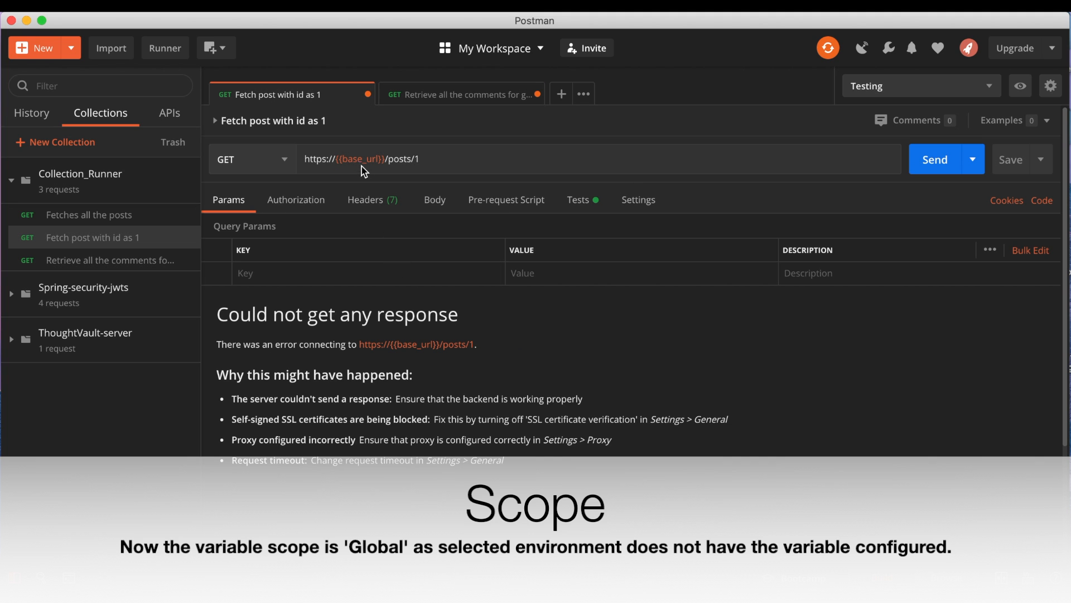
mouse_move(361, 163)
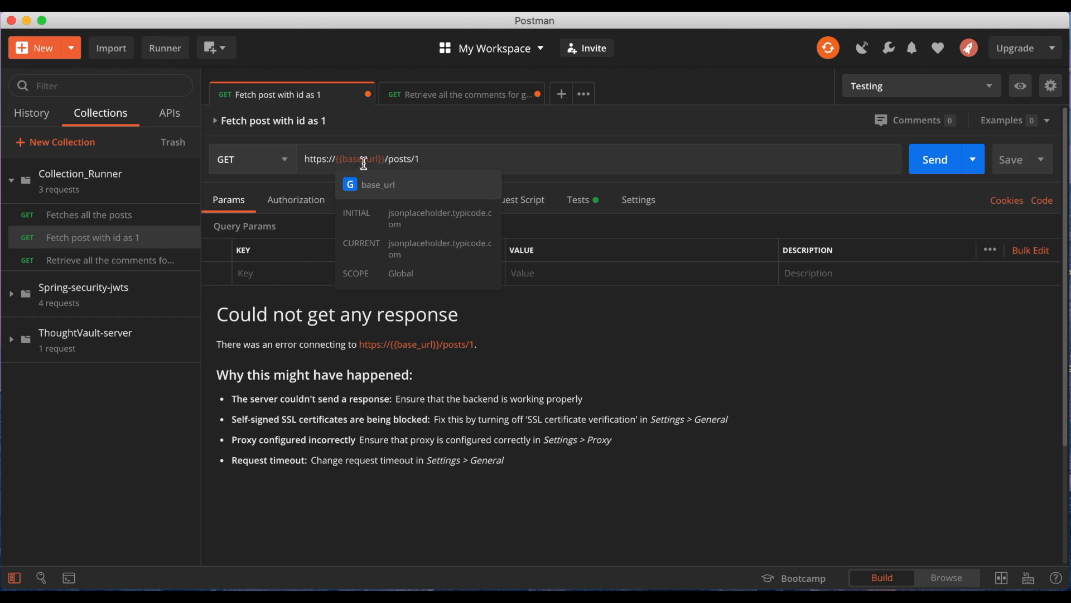
left_click(941, 167)
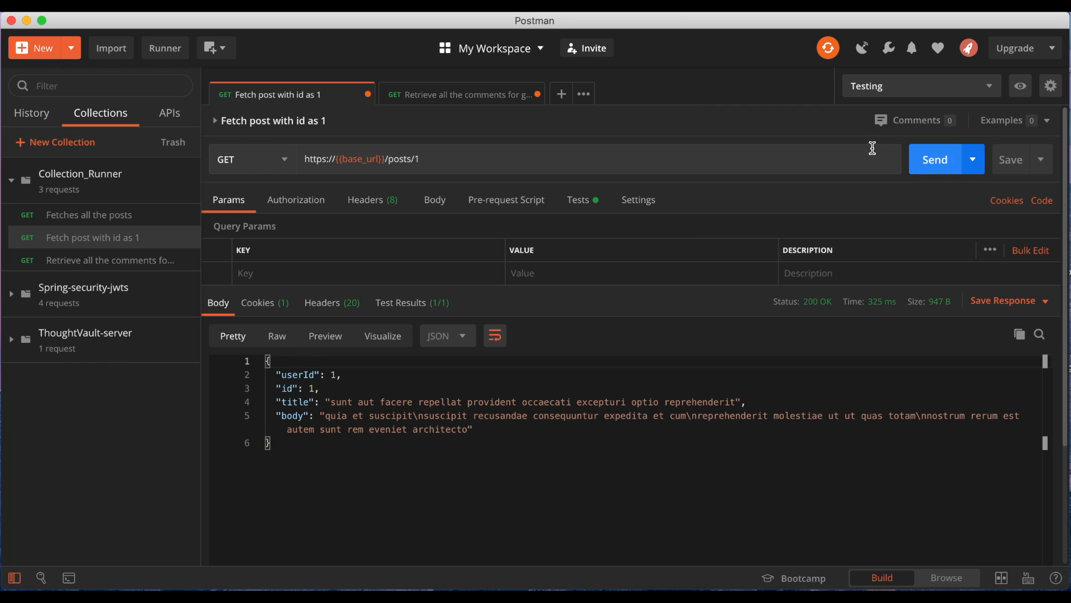
left_click(449, 96)
left_click(935, 162)
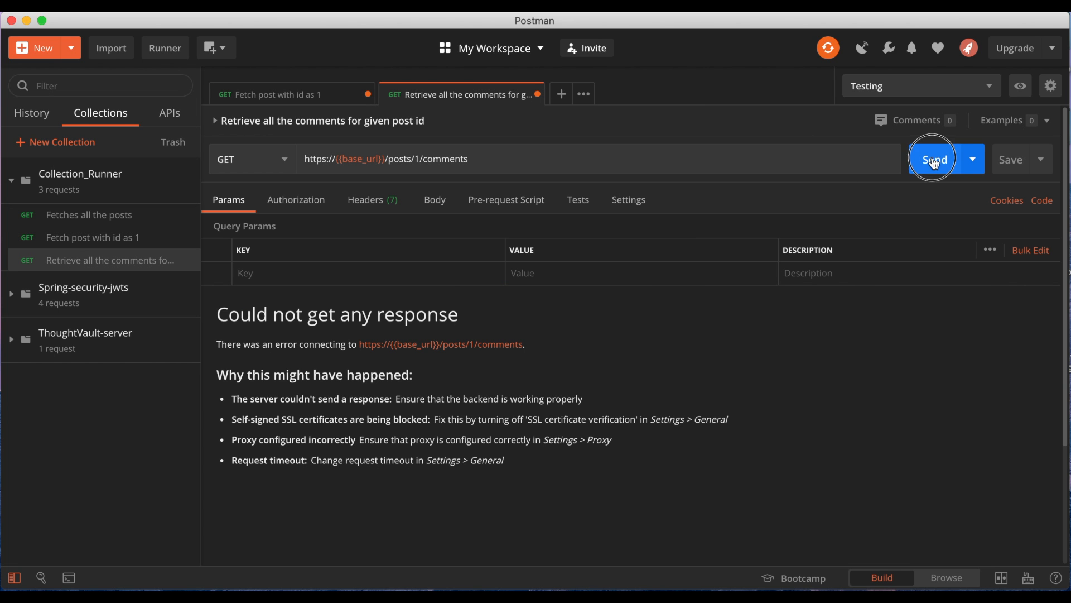